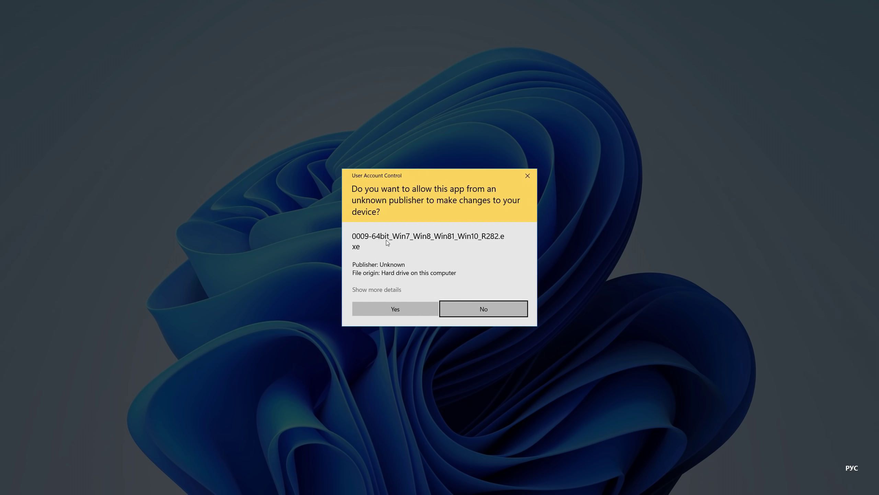
# - Allow the Realtek HD Audio installer in User Account Control, then minimize the Downloads window
pyautogui.click(400, 296)
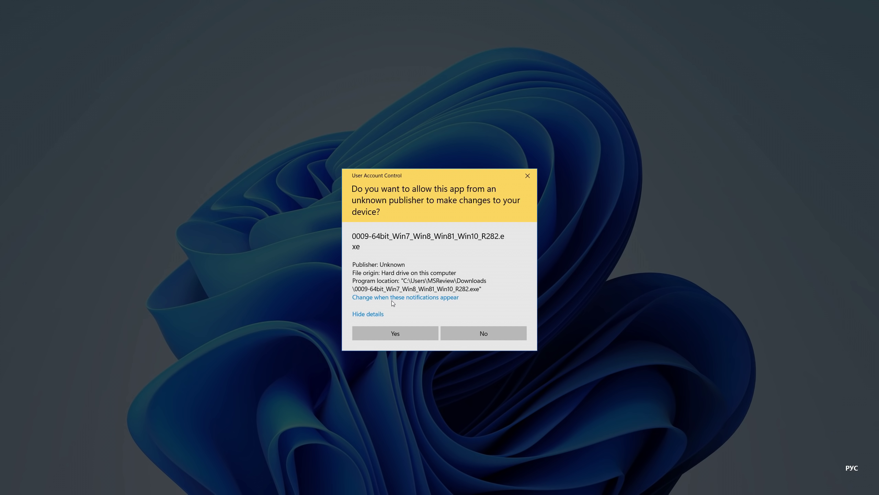
pyautogui.click(412, 329)
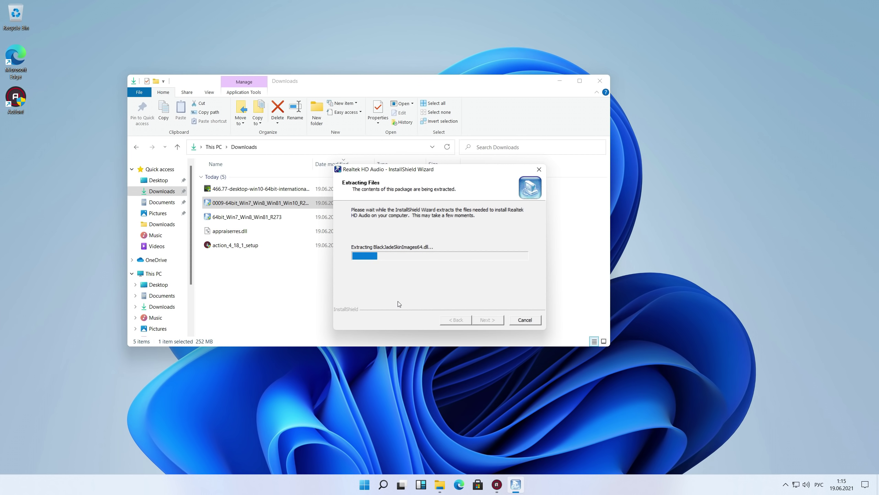
pyautogui.click(559, 81)
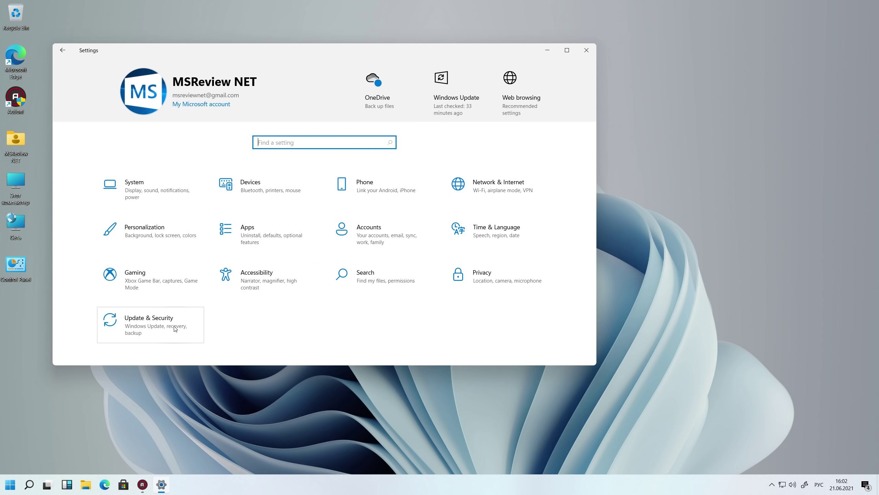
# - Go to Settings > Update & Security and select the Activation page
pyautogui.click(176, 328)
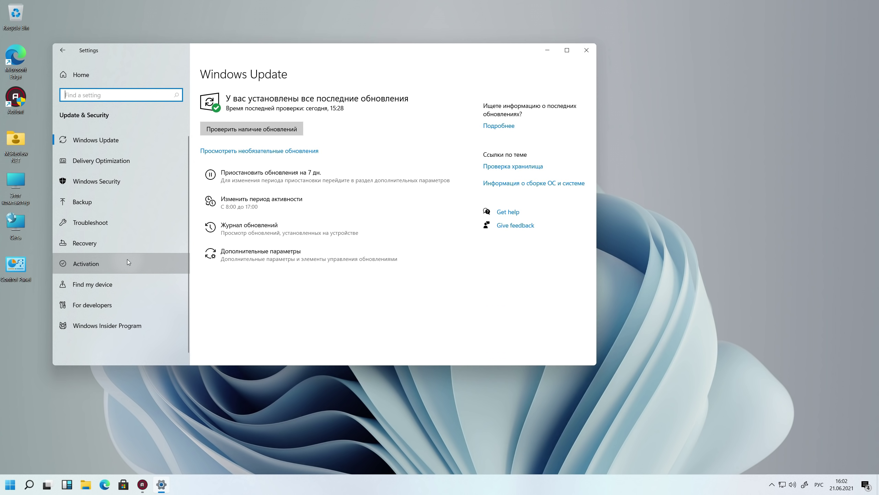
pyautogui.click(127, 259)
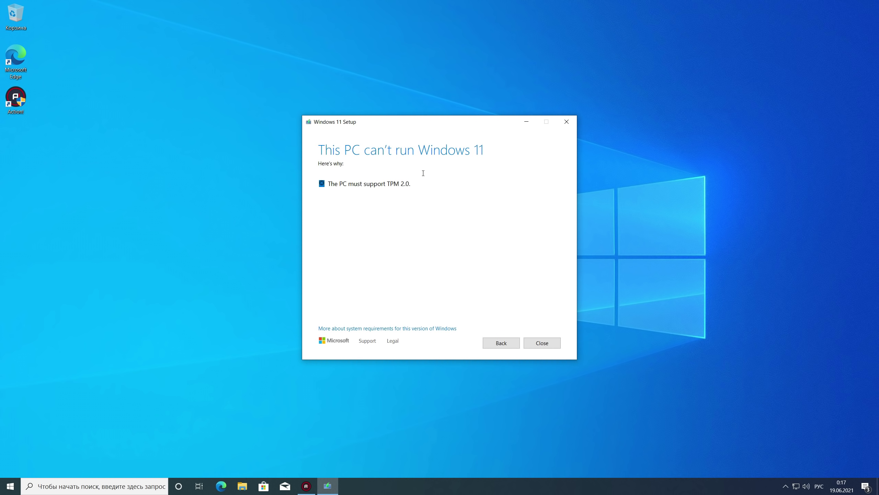
# - Read the TPM 2.0 requirement message and close Windows 11 Setup
pyautogui.tripleClick(419, 185)
pyautogui.click(444, 216)
pyautogui.click(543, 342)
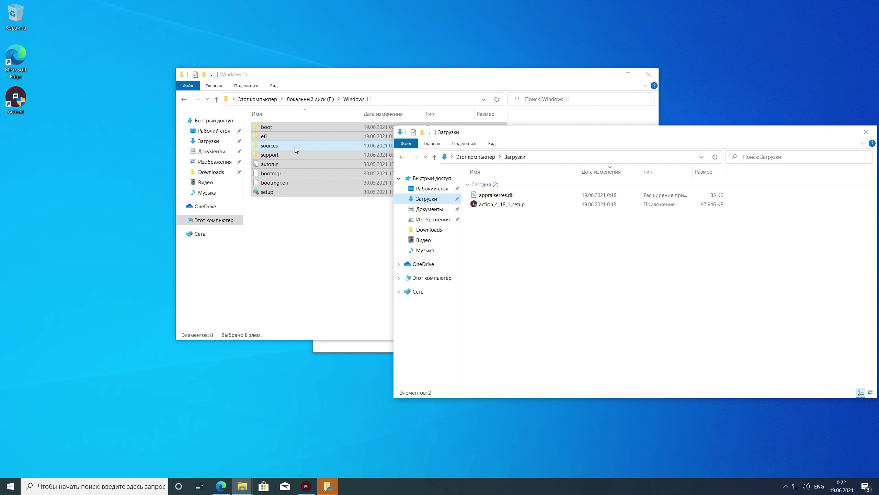
# - Copy appraiserres.dll from Загрузки into the sources folder, replacing the existing file, then return to the Windows 11 folder
pyautogui.click(325, 250)
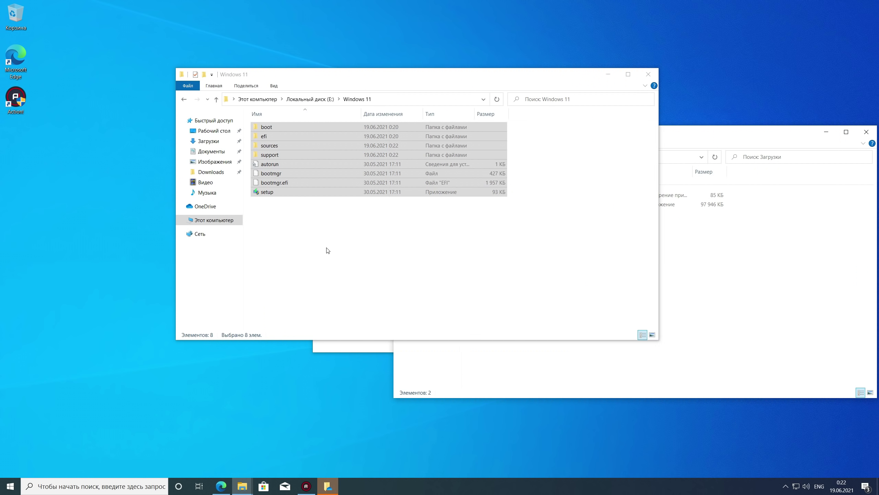
pyautogui.doubleClick(288, 147)
pyautogui.click(699, 289)
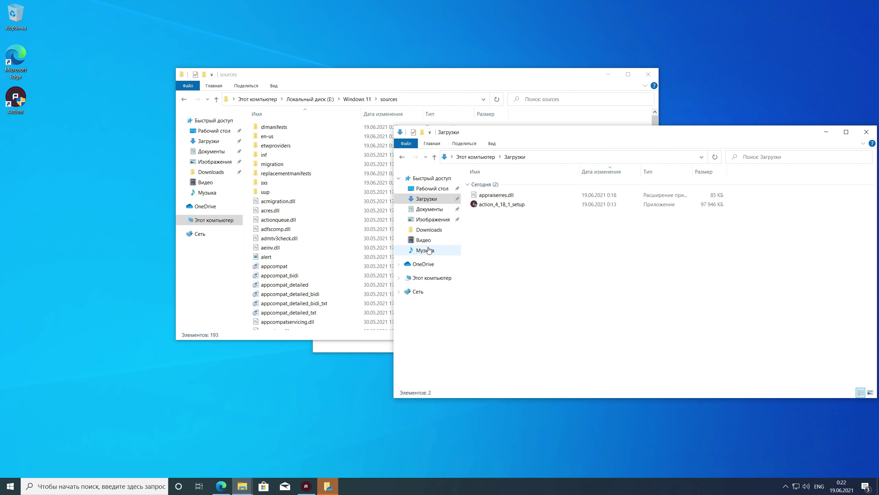
pyautogui.click(502, 195)
pyautogui.moveTo(372, 202); pyautogui.dragTo(251, 226)
pyautogui.click(398, 196)
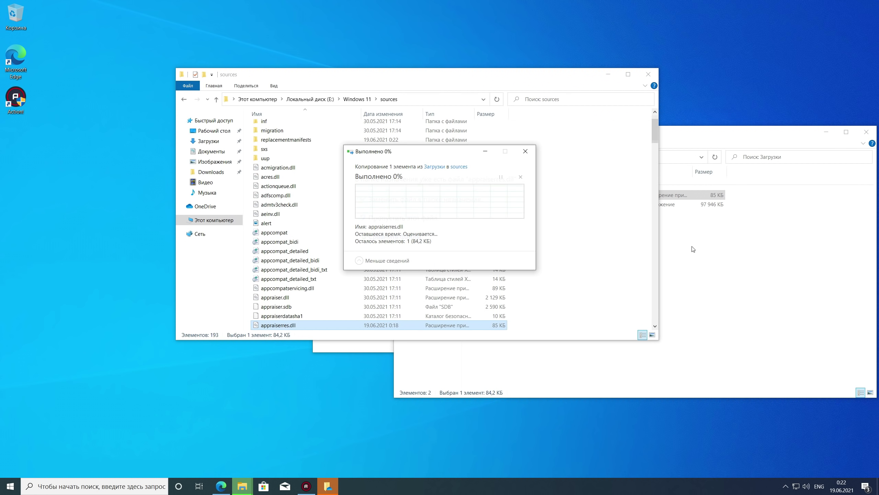
pyautogui.click(184, 98)
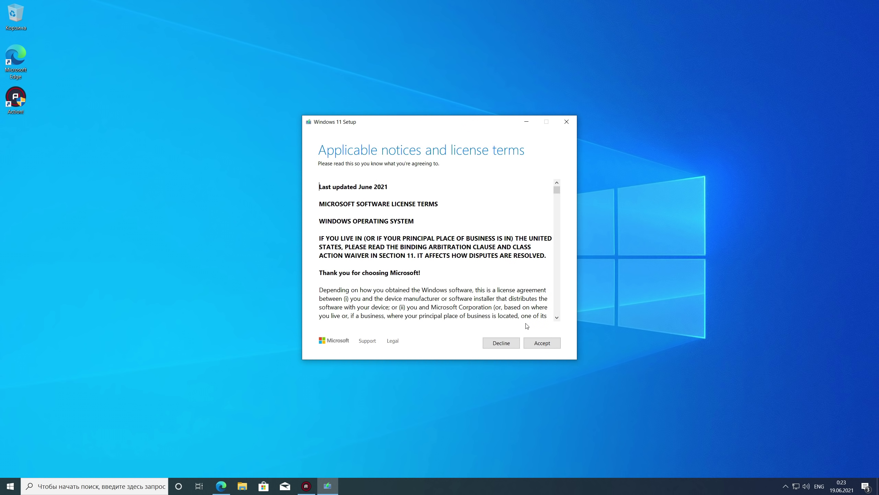
# - Accept the license terms and continue with Keep personal files only
pyautogui.click(536, 341)
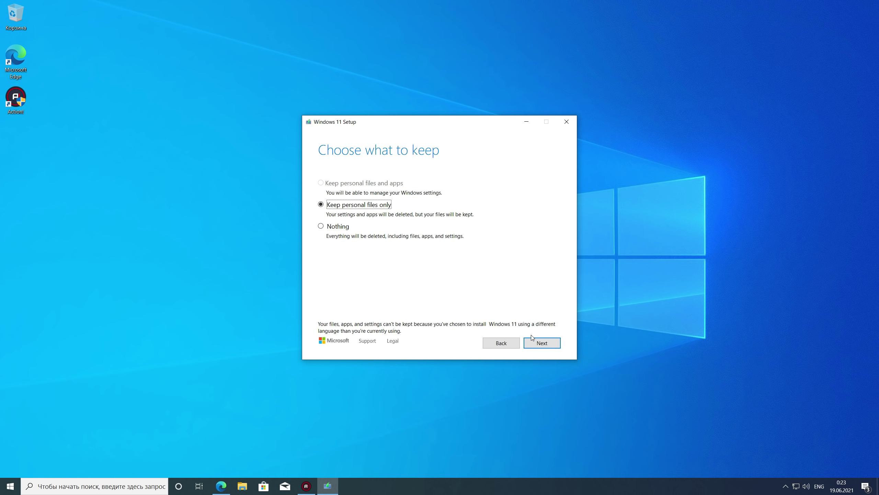
pyautogui.click(533, 344)
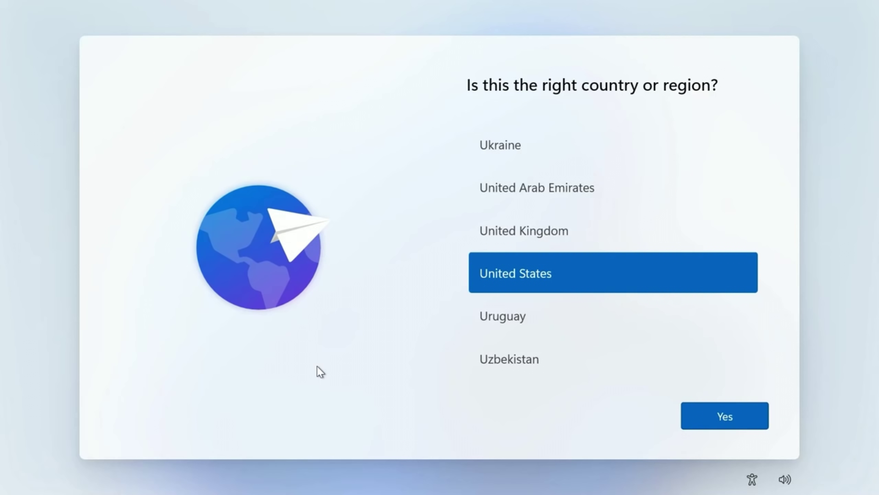
# - Confirm United States as the region, accept the keyboard layout, and skip a second layout
pyautogui.click(732, 421)
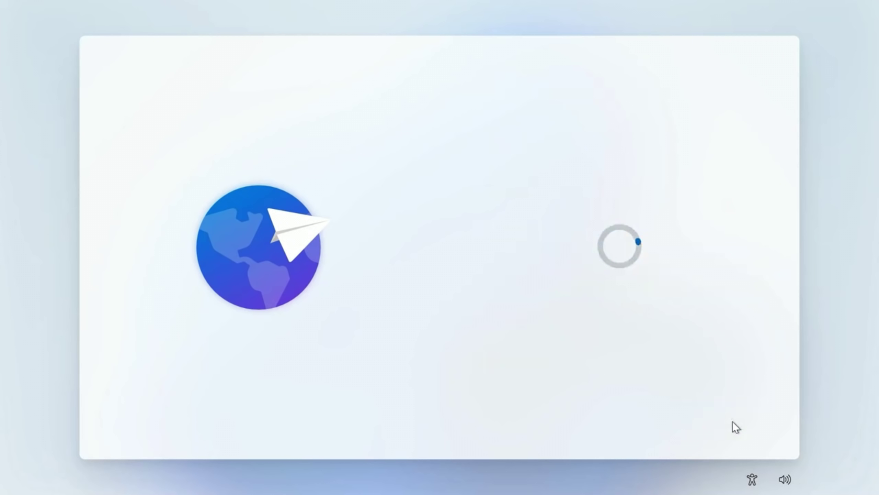
pyautogui.click(732, 421)
pyautogui.click(733, 422)
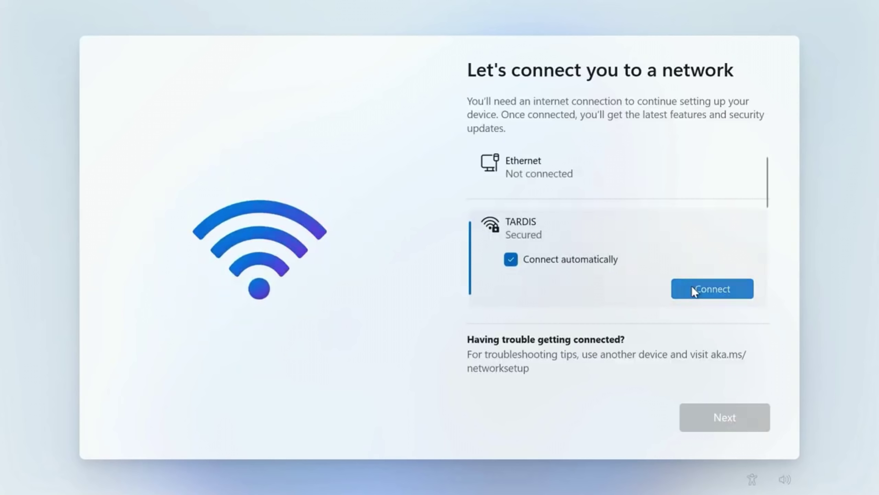
# - Connect to the TARDIS Wi-Fi network by entering its password
pyautogui.click(692, 288)
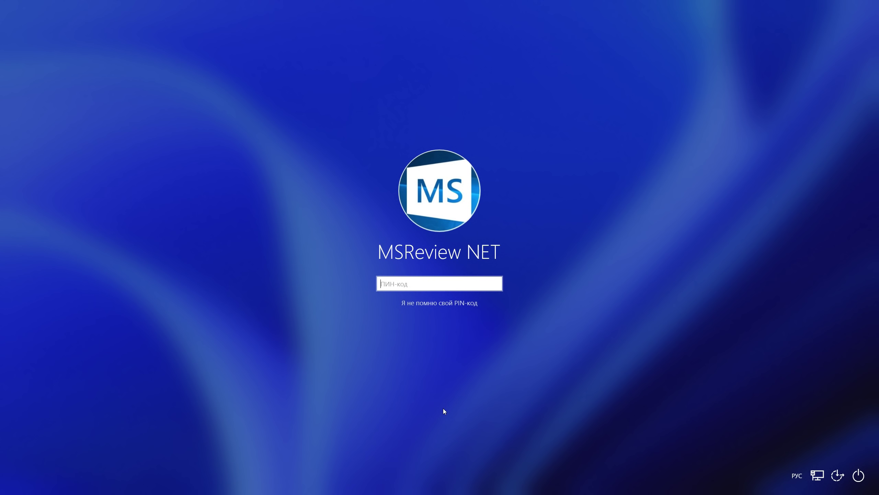
pyautogui.write('1234')
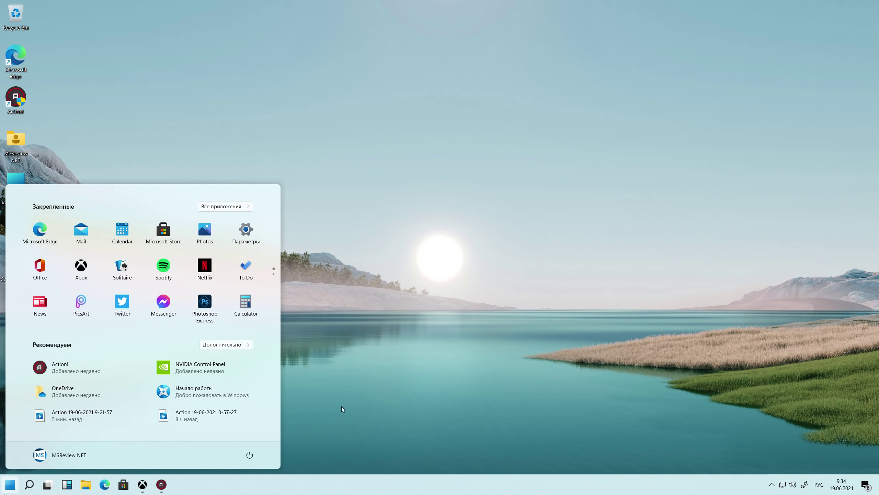
pyautogui.click(255, 232)
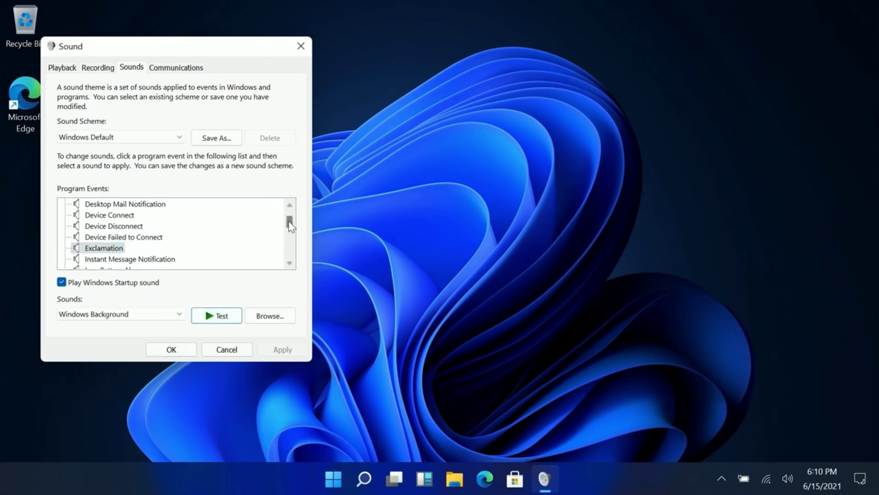
# - Test the Instant Message Notification and Low Battery Alarm sounds
pyautogui.scroll(-1, 290, 225)
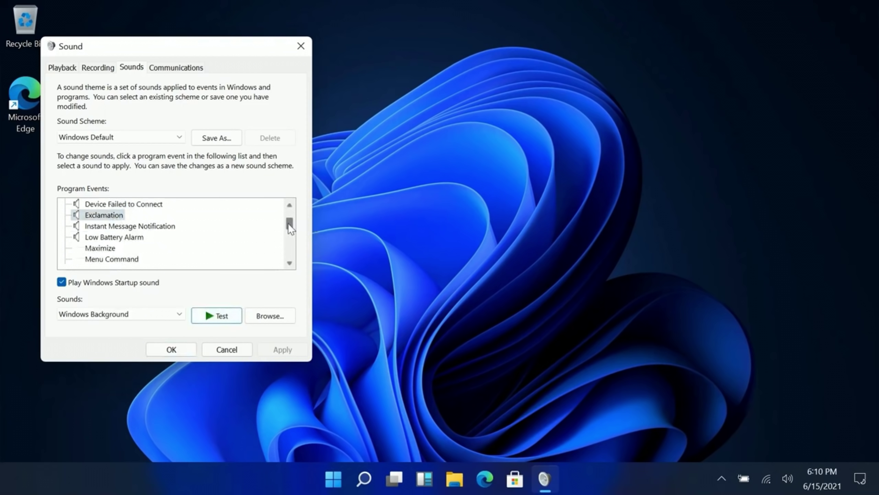
pyautogui.scroll(-1, 290, 227)
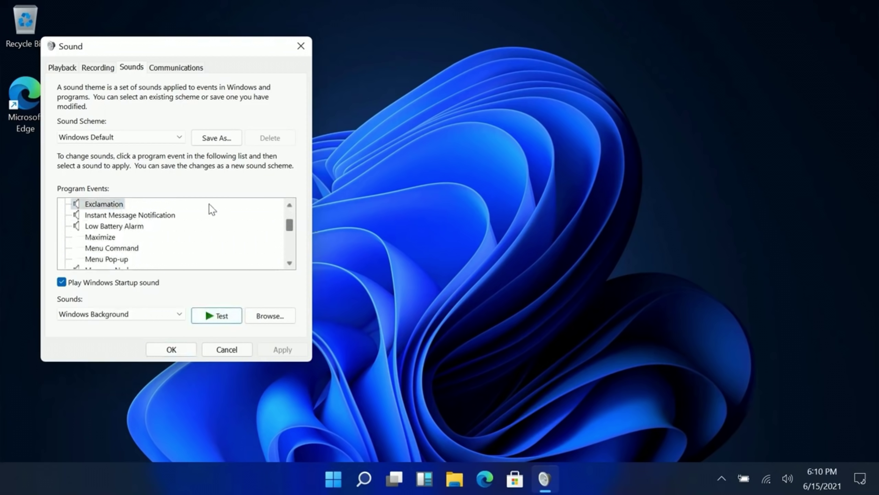
pyautogui.click(152, 215)
pyautogui.click(208, 315)
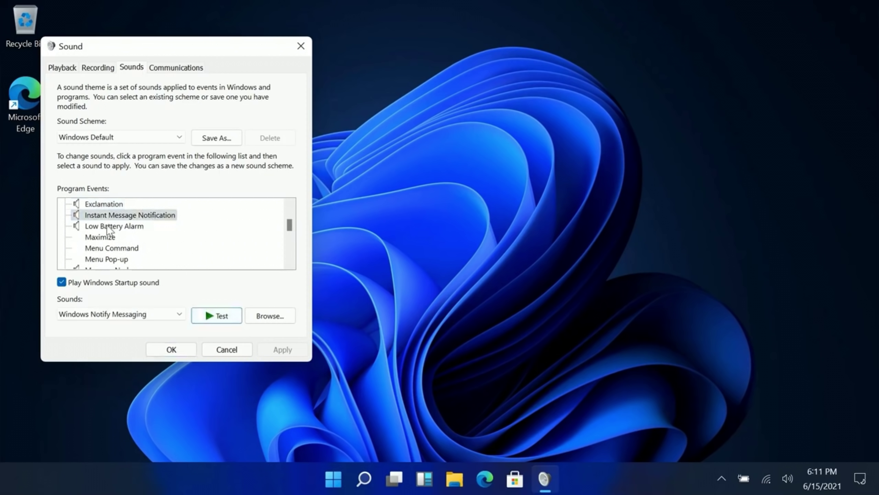
pyautogui.click(108, 227)
pyautogui.click(216, 315)
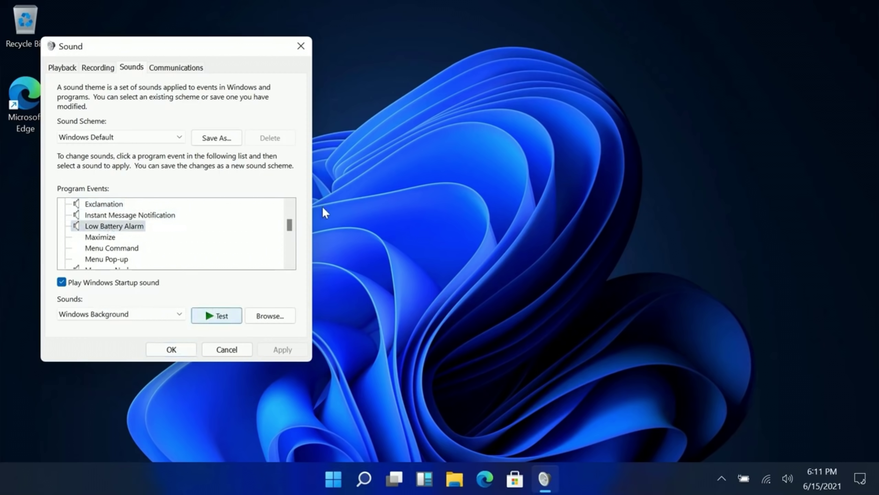
pyautogui.moveTo(291, 226); pyautogui.dragTo(292, 230)
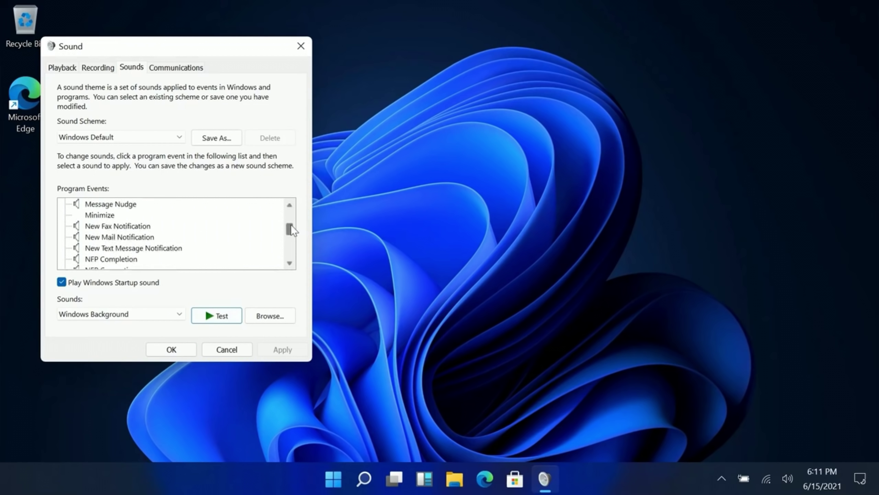
# - Test the Windows User Account Control and System Notification sounds
pyautogui.click(122, 258)
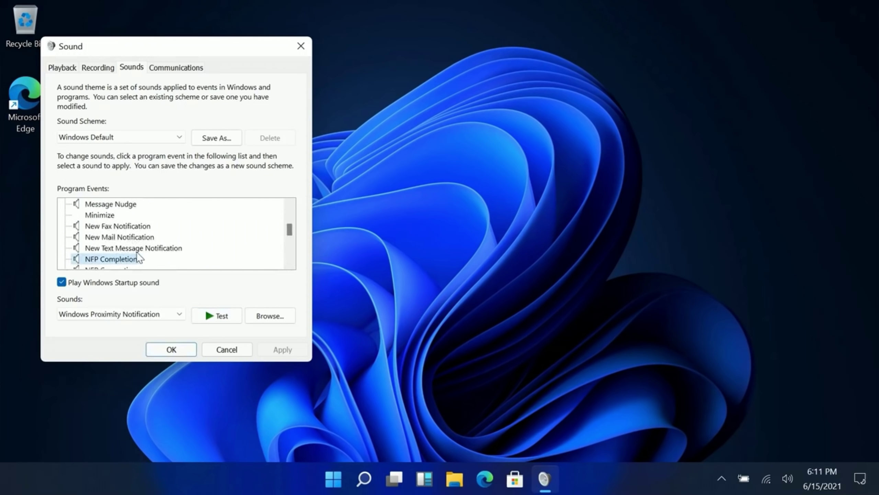
pyautogui.scroll(-5, 138, 258)
pyautogui.click(129, 236)
pyautogui.click(226, 317)
pyautogui.click(108, 216)
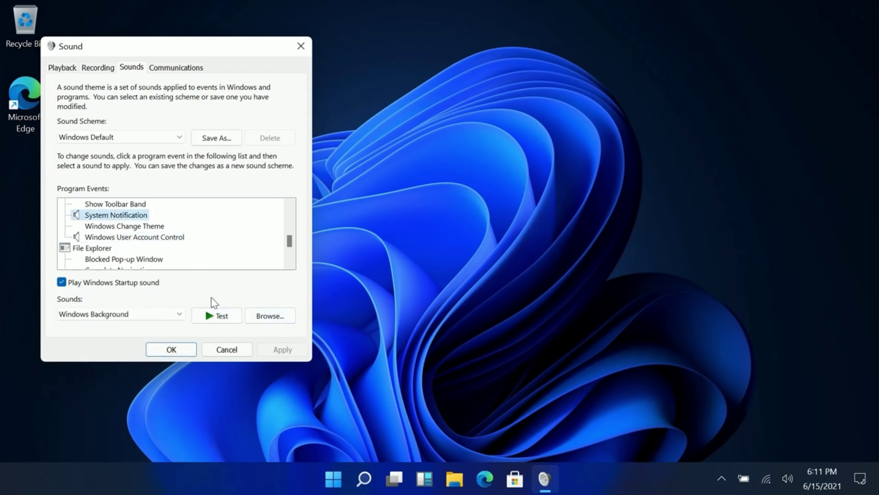
pyautogui.click(220, 315)
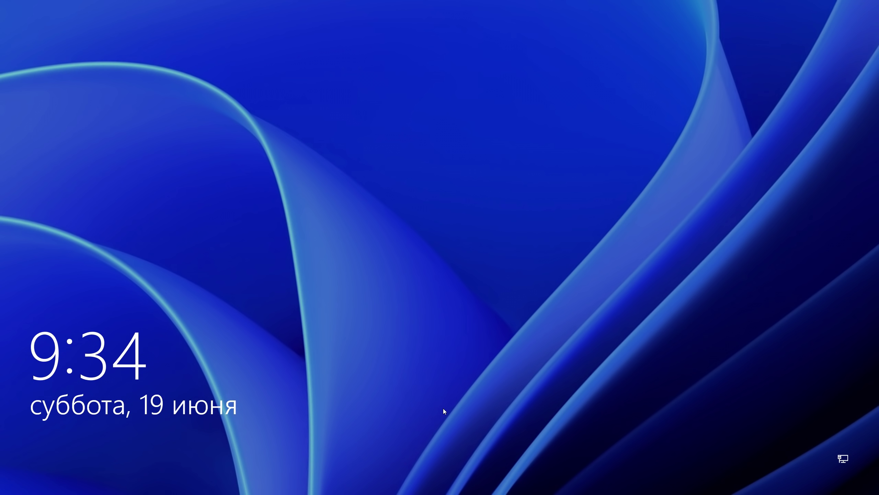
# - Sign back in with the PIN, open VPN settings from Quick Settings, then close Settings
pyautogui.click(443, 409)
pyautogui.write('1')
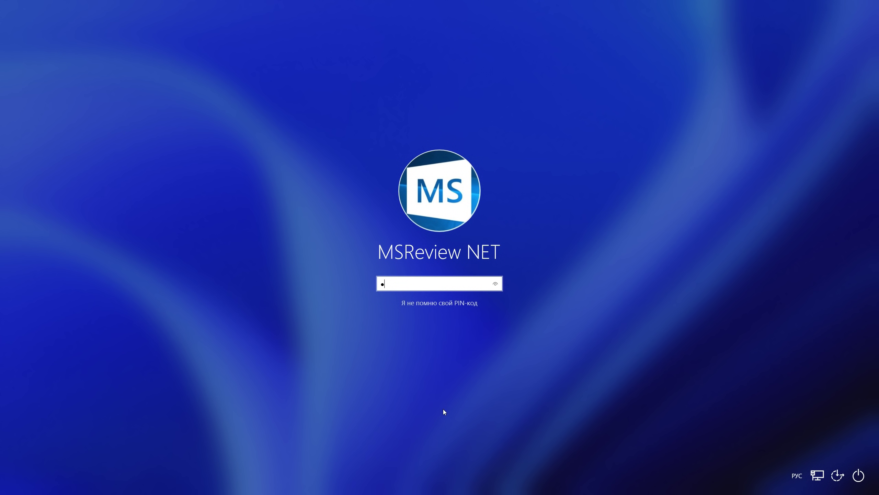
pyautogui.write('23')
pyautogui.write('4')
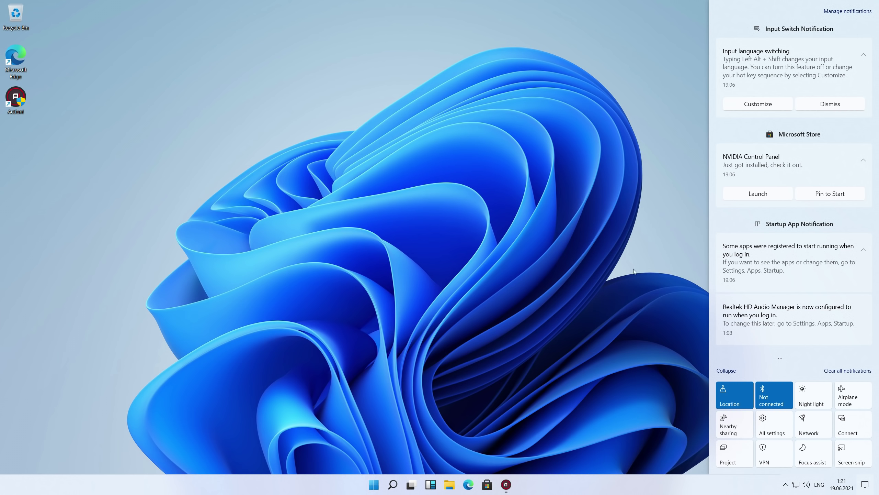
pyautogui.click(785, 447)
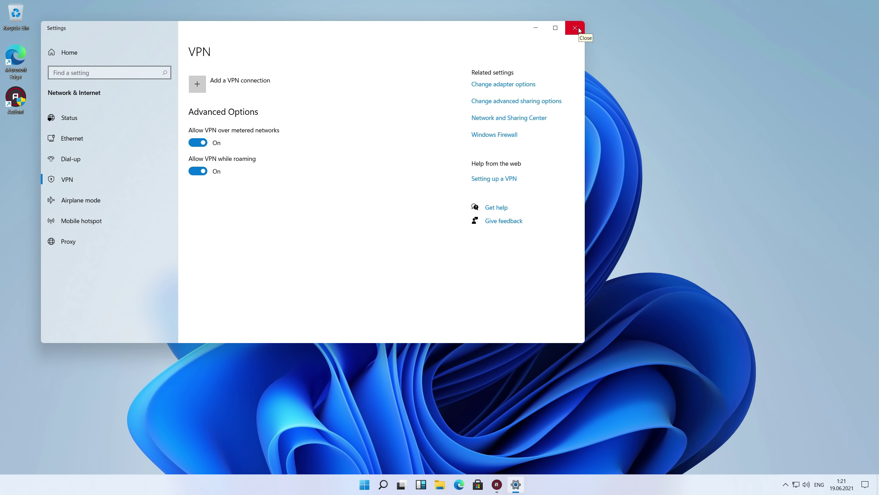
pyautogui.click(578, 27)
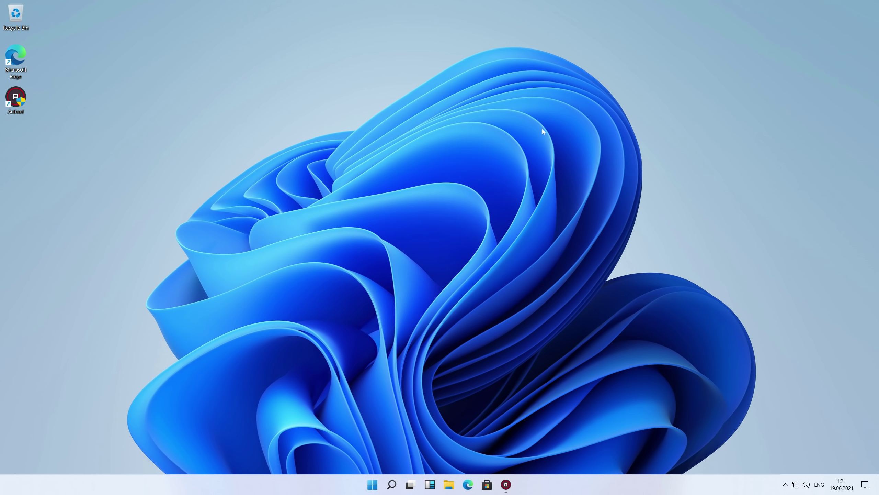
# - Browse the Start menu's pinned apps and scroll the All apps list, then close Start
pyautogui.click(373, 484)
pyautogui.scroll(-1, 376, 295)
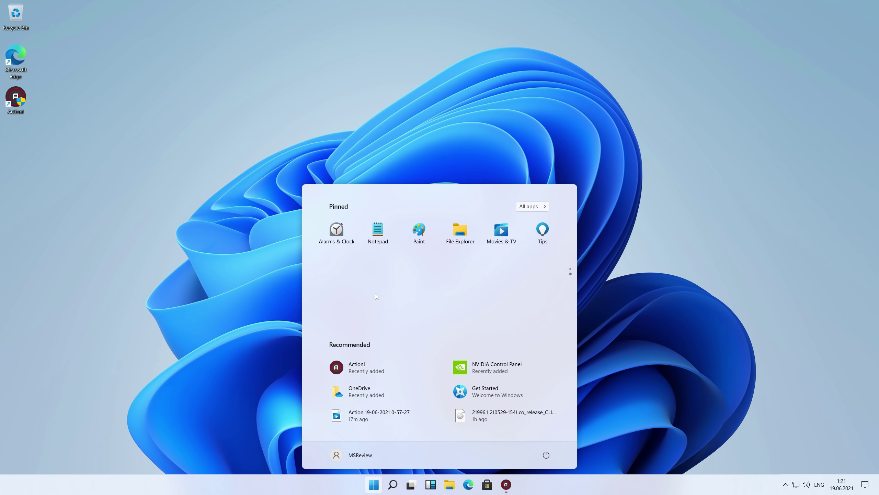
pyautogui.scroll(1, 375, 294)
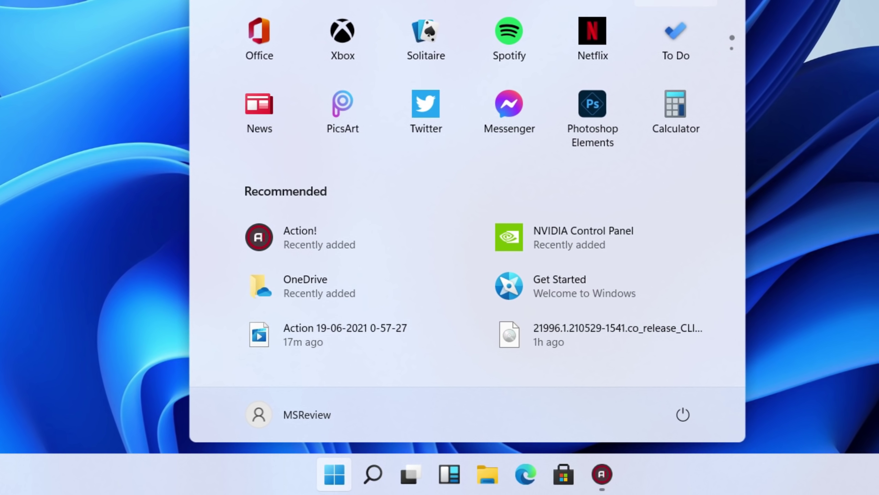
pyautogui.click(674, 3)
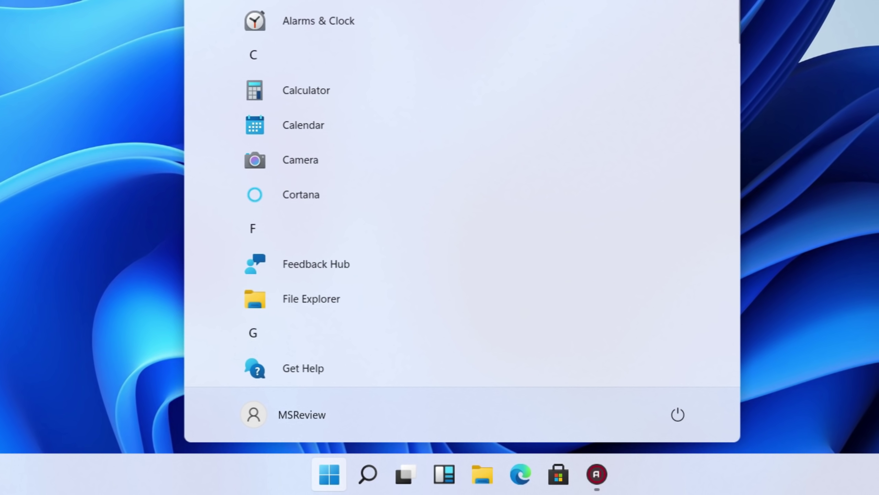
pyautogui.scroll(-10, 328, 130)
pyautogui.scroll(-10, 314, 127)
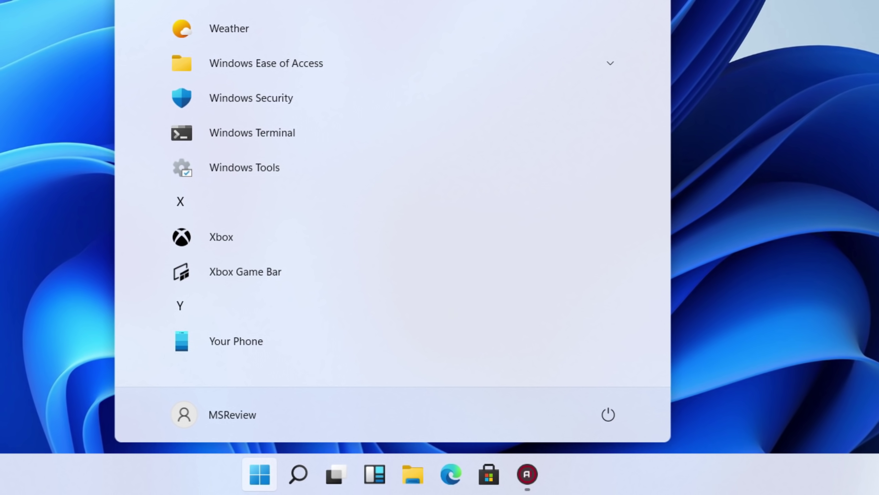
pyautogui.click(618, 1)
pyautogui.click(268, 475)
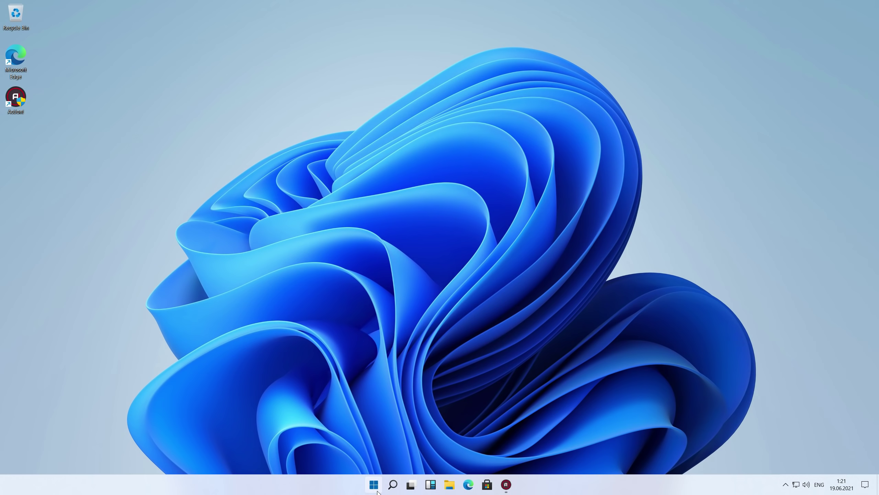
# - Reopen Start and scroll through All apps again, switching back to Pinned in between
pyautogui.click(374, 484)
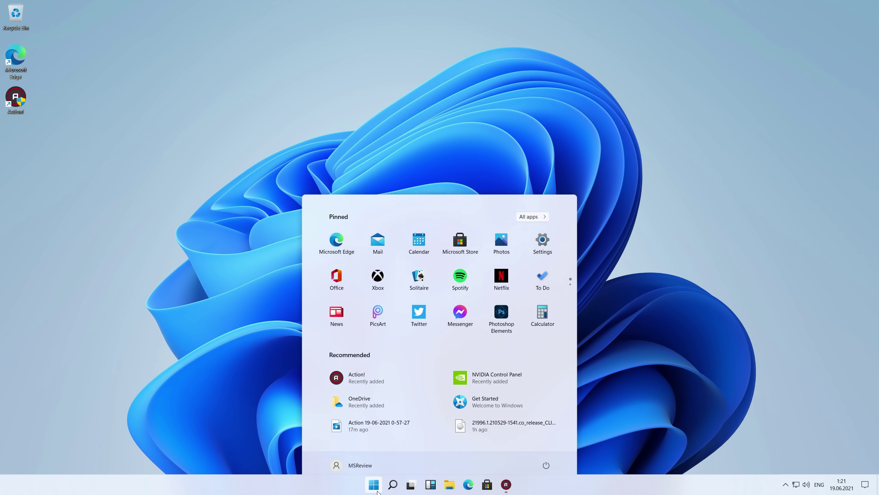
pyautogui.scroll(-3, 376, 295)
pyautogui.scroll(3, 375, 293)
pyautogui.click(534, 209)
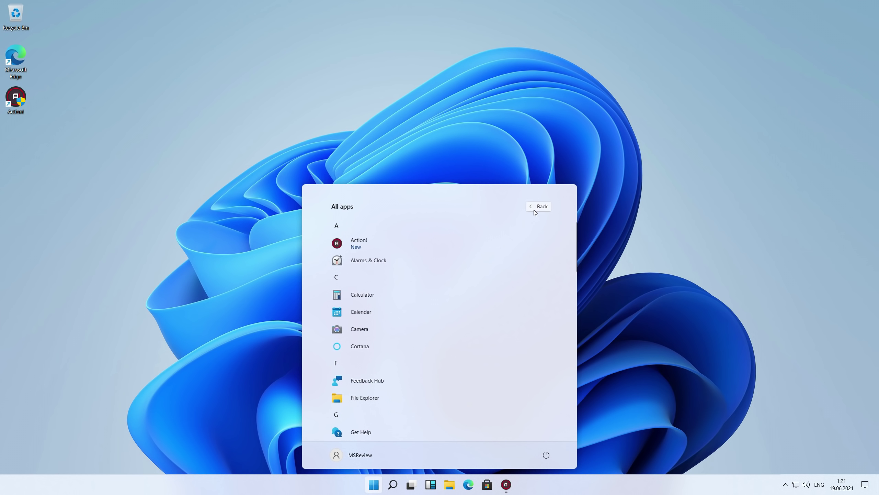
pyautogui.scroll(-10, 378, 313)
pyautogui.scroll(-5, 377, 315)
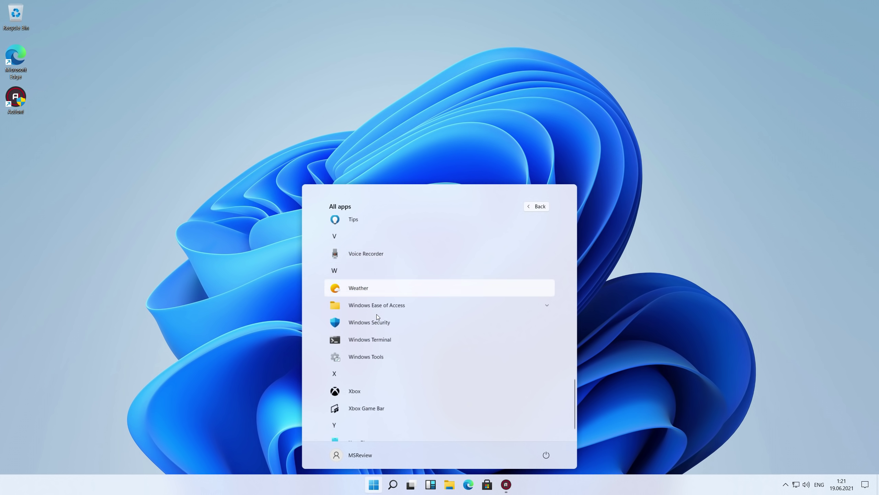
pyautogui.click(539, 206)
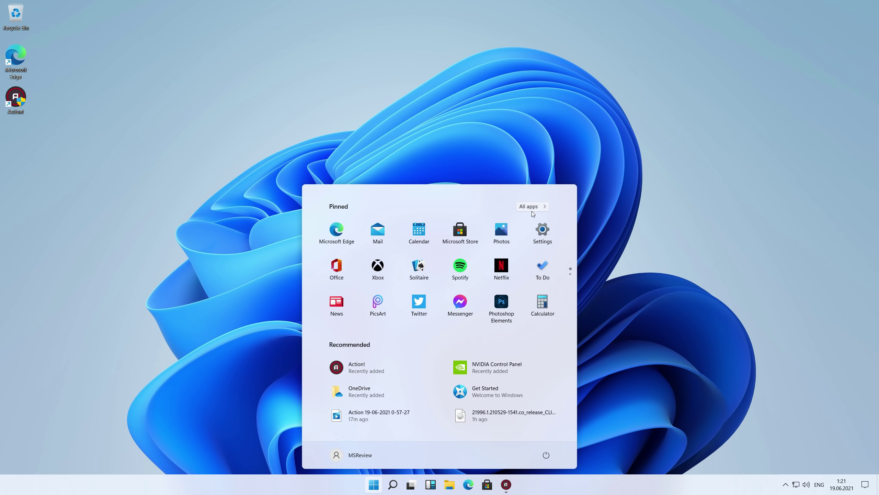
pyautogui.click(539, 207)
pyautogui.scroll(-10, 439, 333)
pyautogui.scroll(-8, 436, 359)
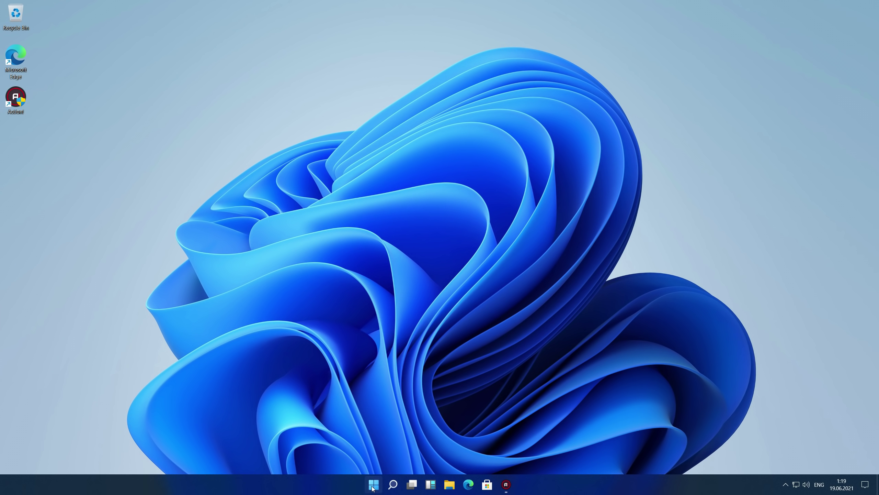
# - Page through both pinned app pages, scroll All apps once more, then open Search and raise the volume
pyautogui.click(372, 487)
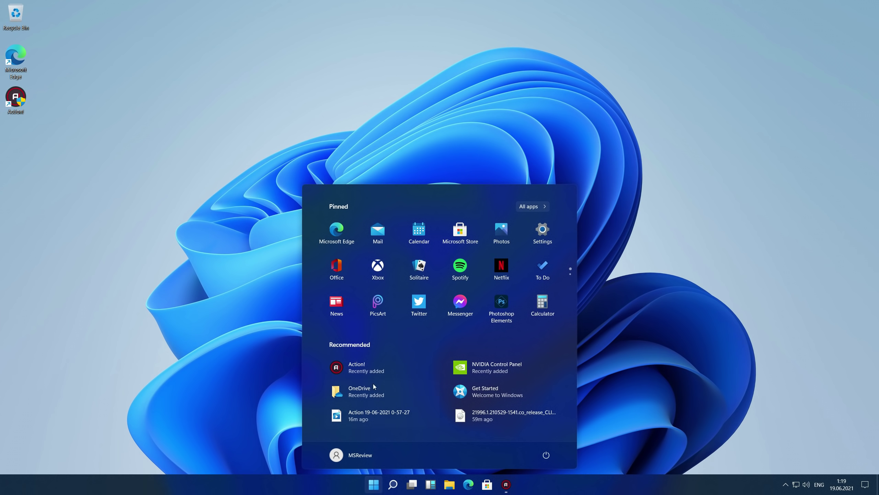
pyautogui.click(571, 280)
pyautogui.click(571, 265)
pyautogui.click(546, 206)
pyautogui.scroll(-4, 501, 307)
pyautogui.scroll(-10, 500, 330)
pyautogui.scroll(15, 509, 346)
pyautogui.click(533, 206)
pyautogui.click(625, 307)
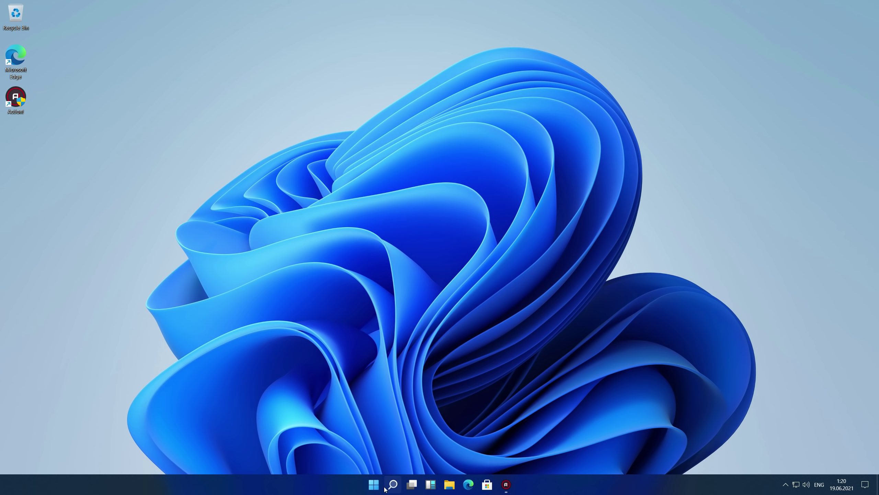
pyautogui.click(386, 487)
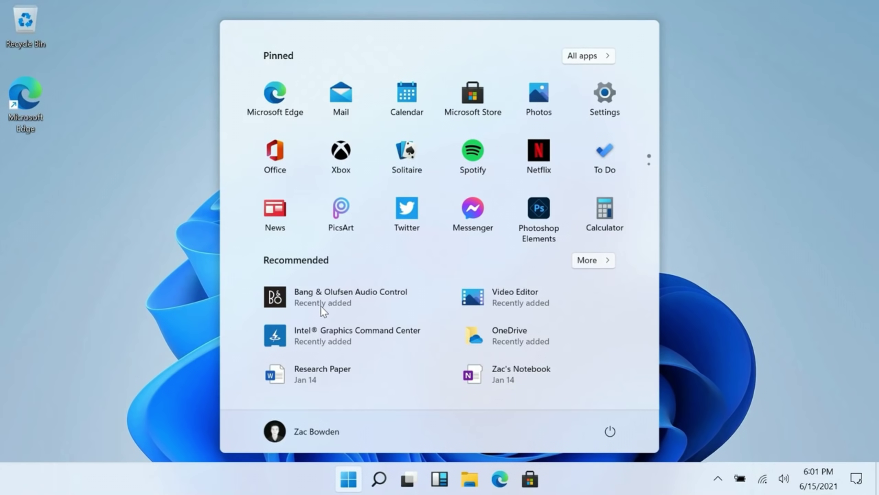
pyautogui.press('XF86AudioRaiseVolume')
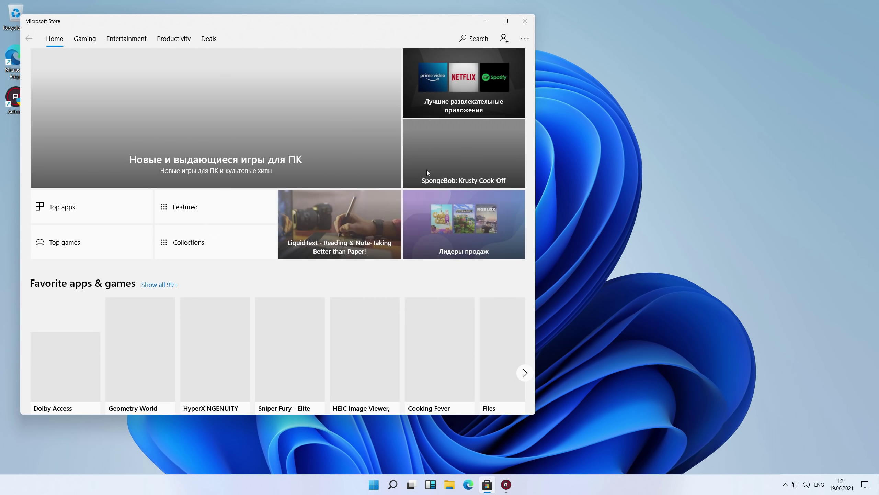
# - Scroll the Store Home rows, maximize the window, and open the Age of Empires IV banner
pyautogui.scroll(-3, 295, 163)
pyautogui.scroll(-10, 294, 162)
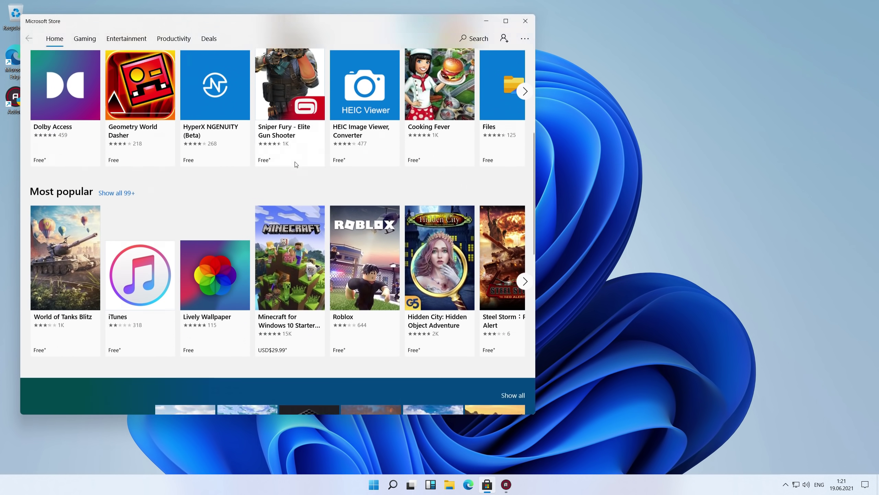
pyautogui.scroll(-5, 293, 164)
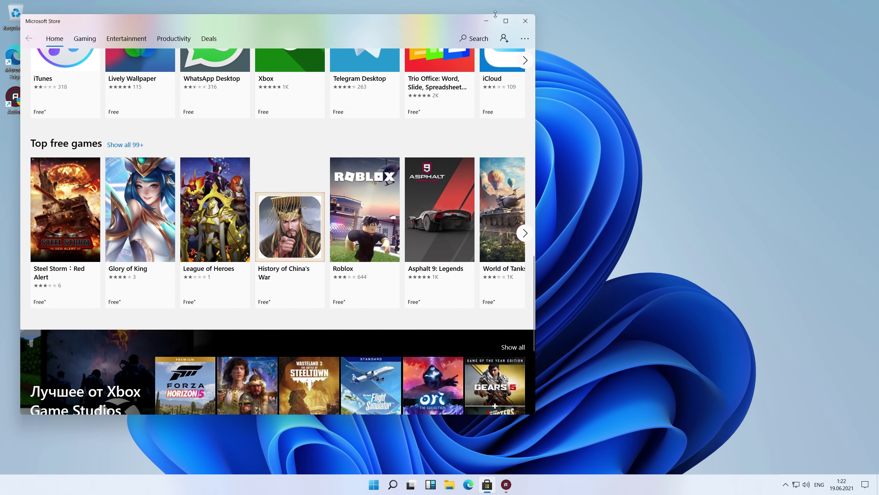
pyautogui.click(504, 21)
pyautogui.scroll(5, 484, 154)
pyautogui.scroll(10, 484, 154)
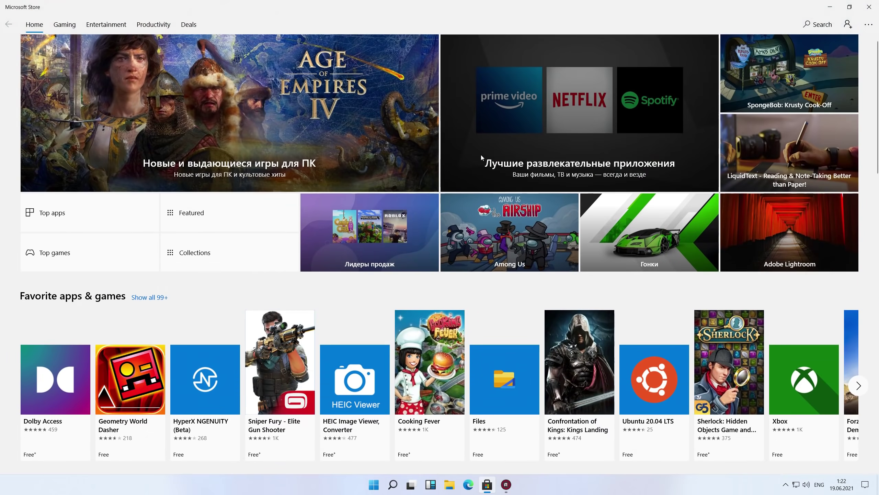
pyautogui.click(356, 123)
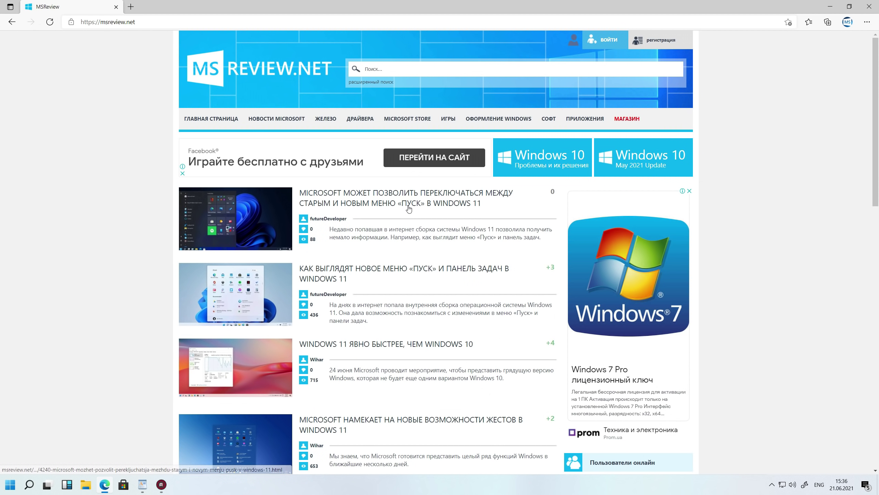
# - Open the msreview.net Start-menu switching article and copy the registry path from step 3
pyautogui.click(405, 206)
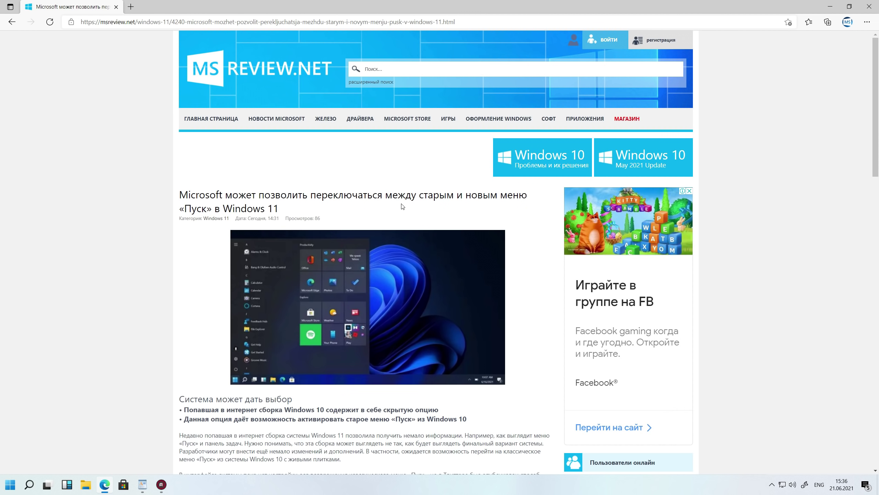
pyautogui.scroll(-10, 394, 208)
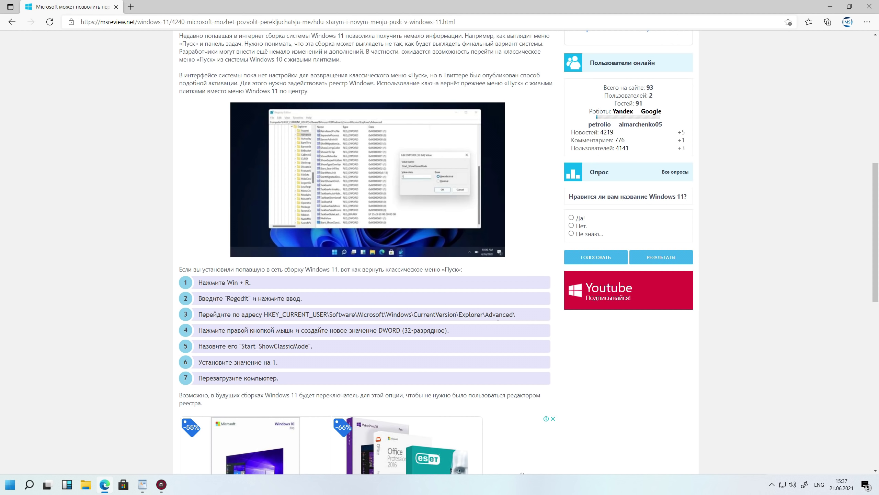
pyautogui.moveTo(521, 318); pyautogui.dragTo(263, 316)
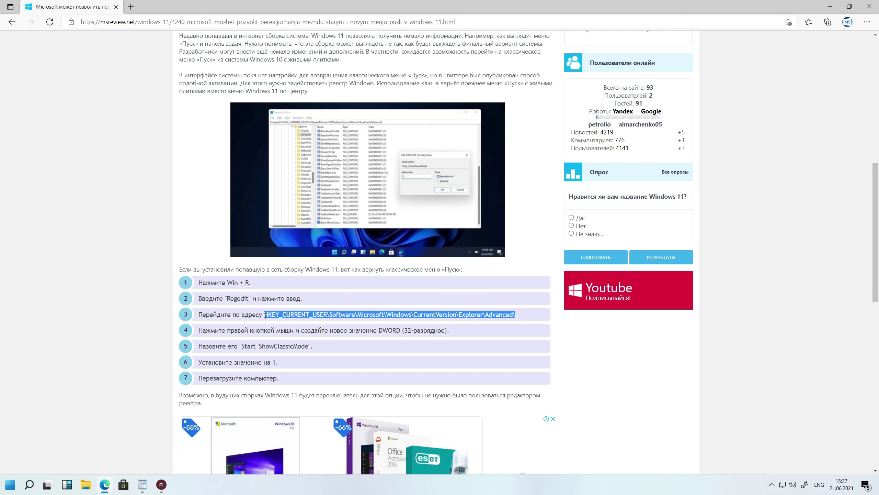
pyautogui.rightClick(278, 318)
pyautogui.click(288, 324)
pyautogui.scroll(10, 801, 165)
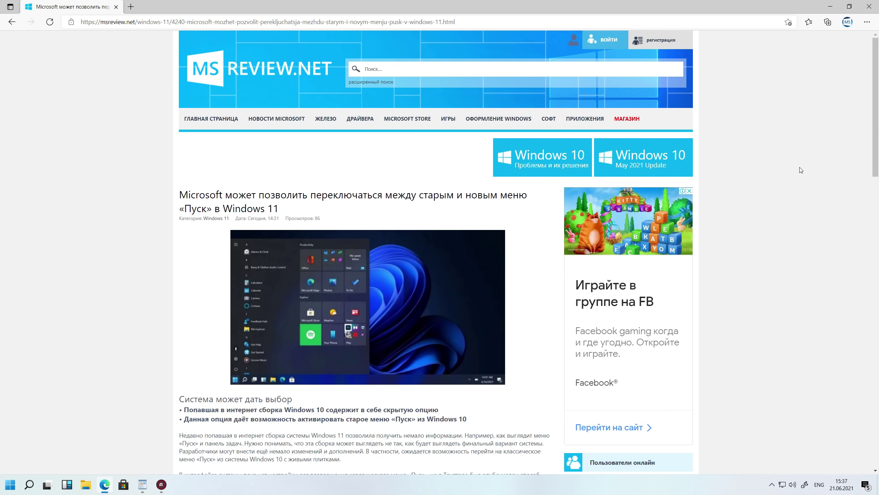
pyautogui.scroll(-10, 799, 167)
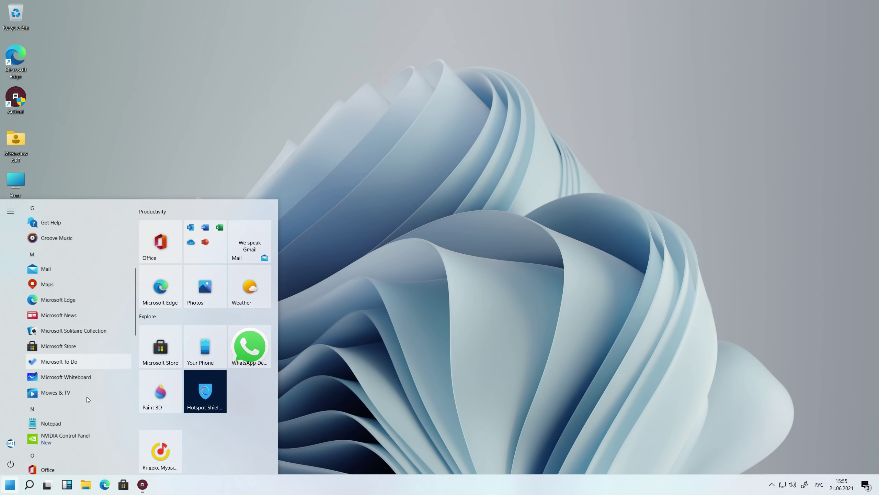
# - Find Groove Music in Start's All apps list and pin it to Start
pyautogui.scroll(-5, 86, 396)
pyautogui.scroll(-1, 178, 369)
pyautogui.scroll(1, 177, 369)
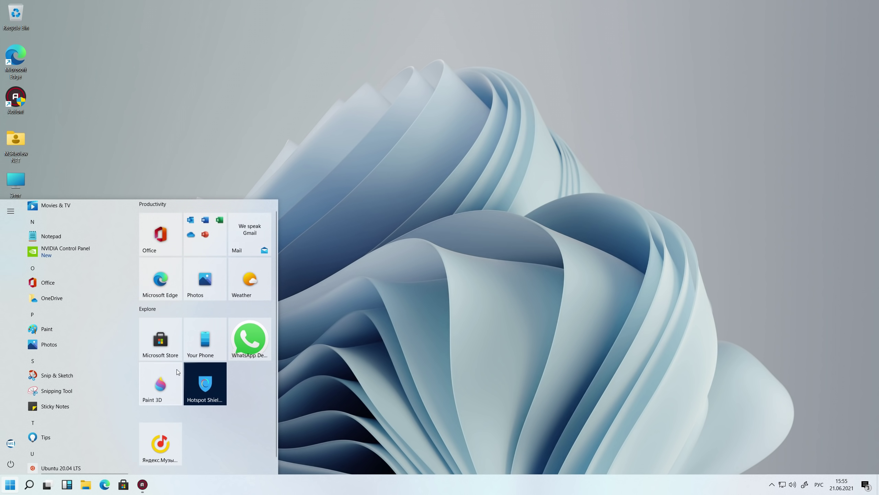
pyautogui.rightClick(162, 363)
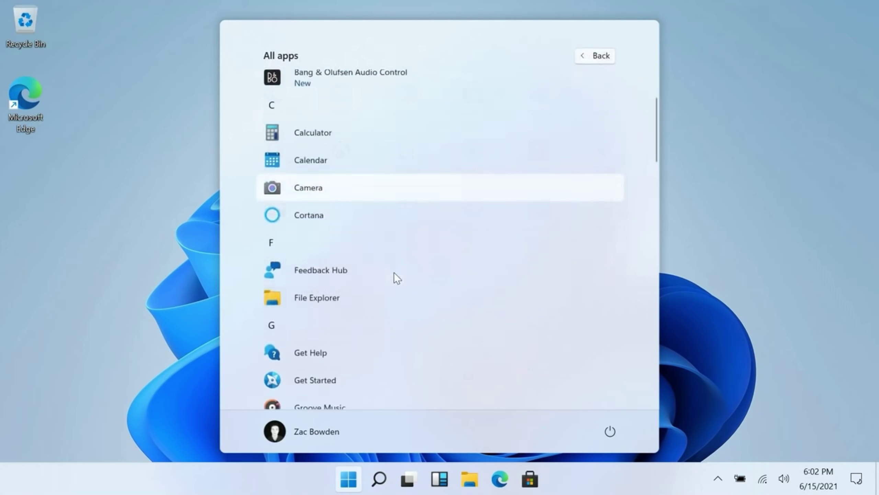
pyautogui.scroll(-3, 394, 272)
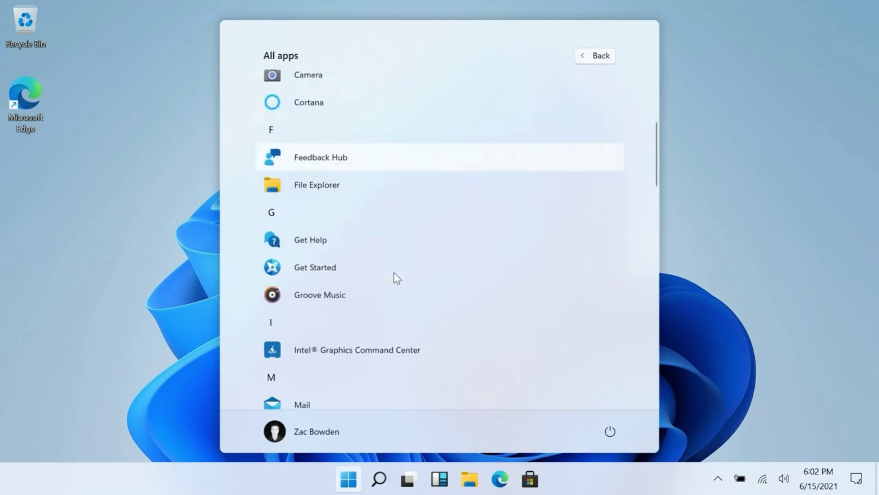
pyautogui.scroll(-2, 345, 238)
pyautogui.rightClick(324, 239)
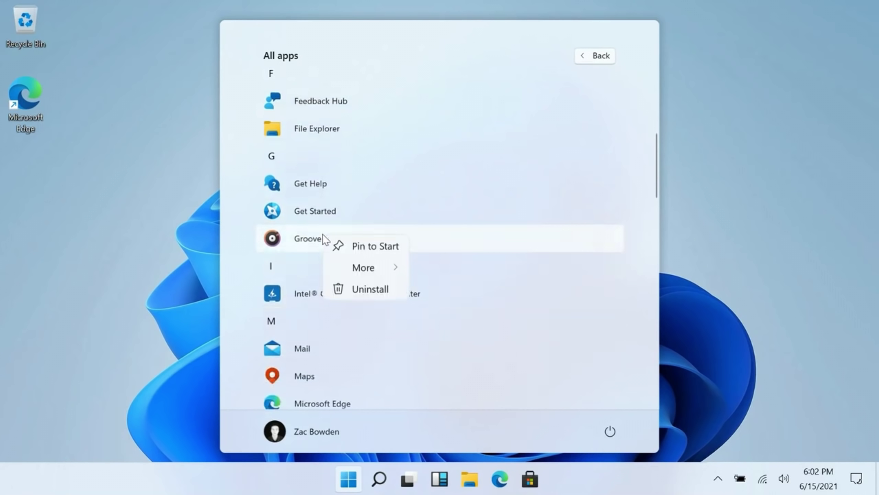
pyautogui.click(364, 248)
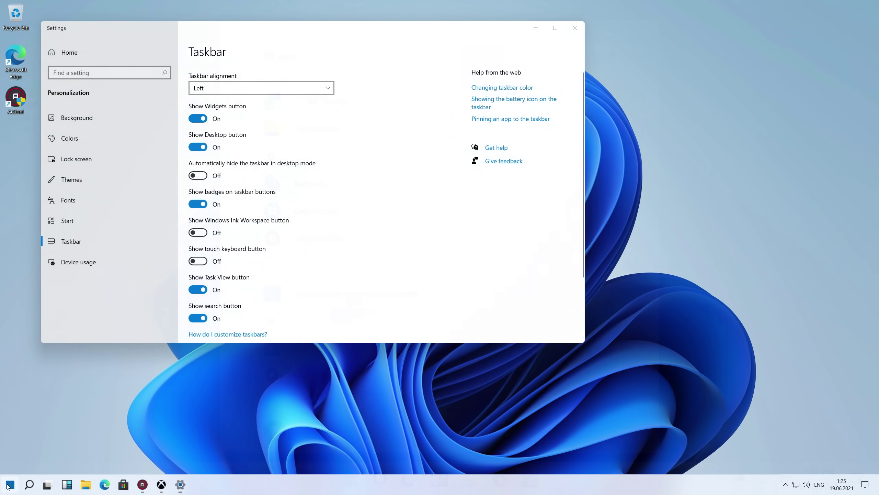
# - Toggle the Show Widgets button off and on twice, leaving it On, then open the Widgets panel
pyautogui.click(8, 486)
pyautogui.click(8, 487)
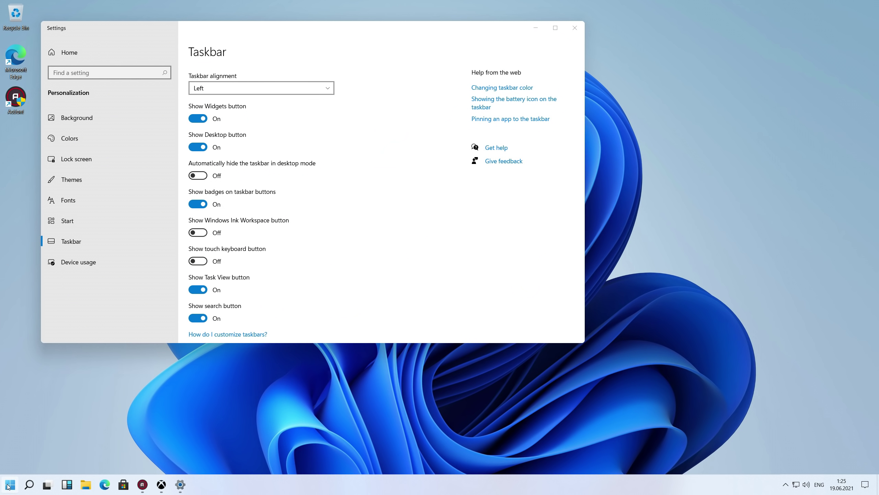
pyautogui.click(200, 119)
pyautogui.click(200, 119)
pyautogui.click(201, 119)
pyautogui.click(201, 119)
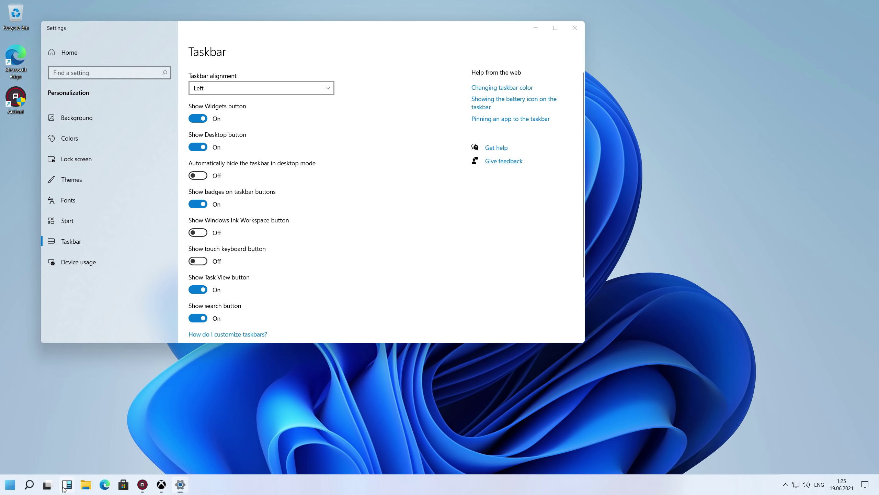
pyautogui.click(66, 485)
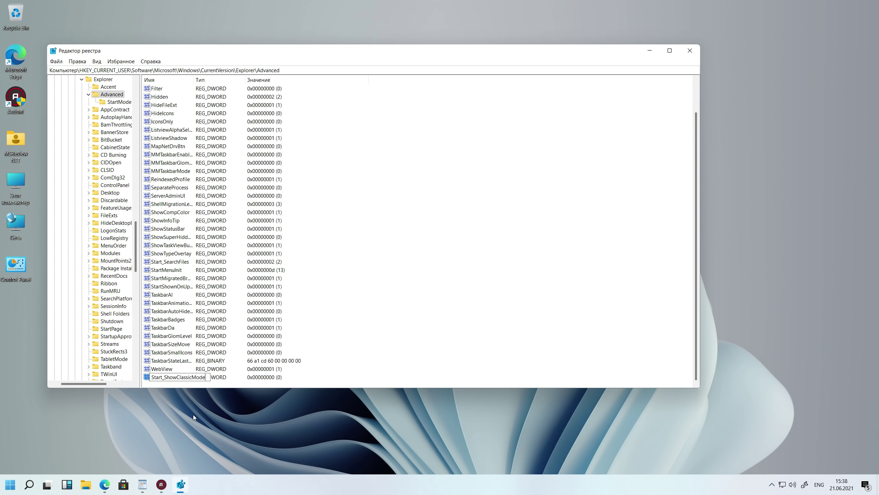
# - Name the new DWORD Start_ShowClassicMode, set its data to 1, and close Registry Editor
pyautogui.press('Return')
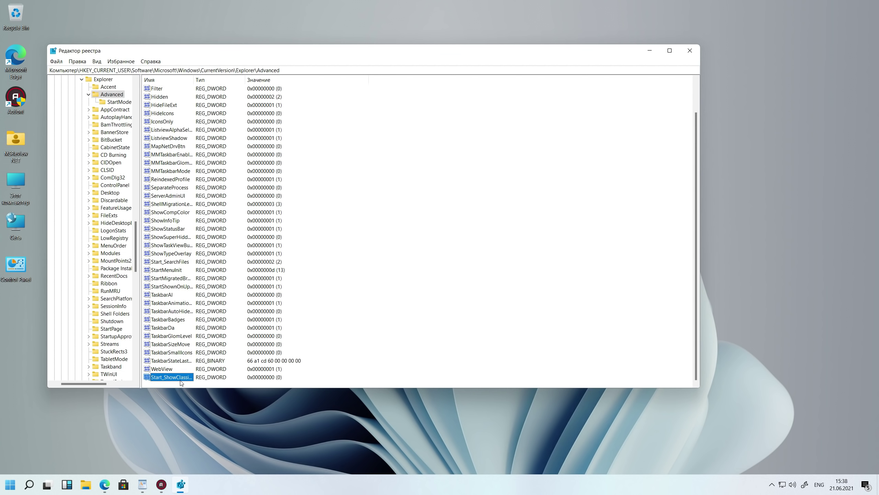
pyautogui.doubleClick(172, 377)
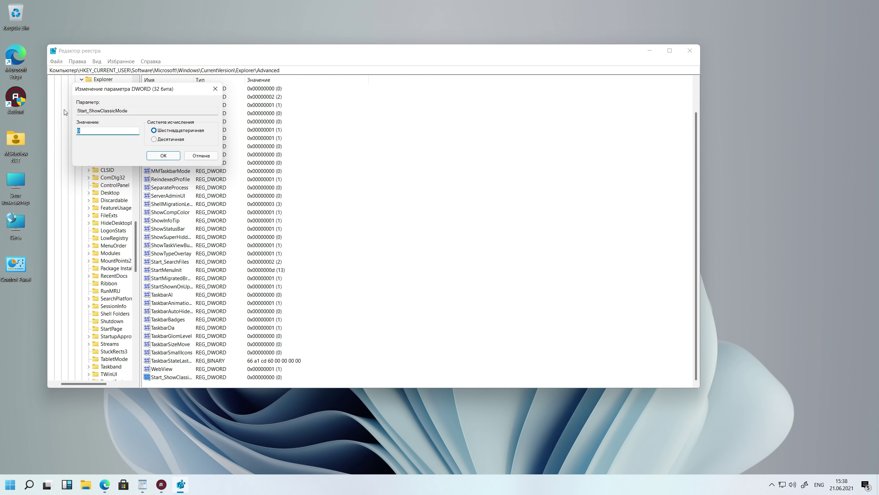
pyautogui.click(160, 156)
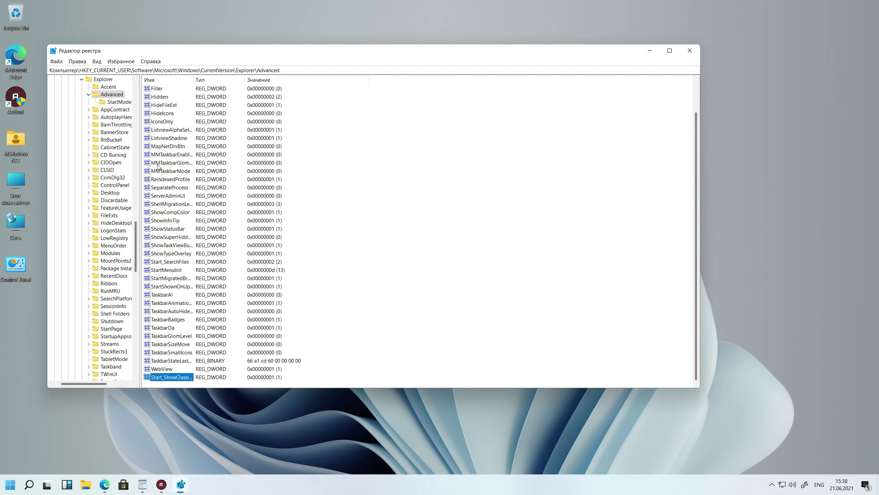
pyautogui.click(690, 51)
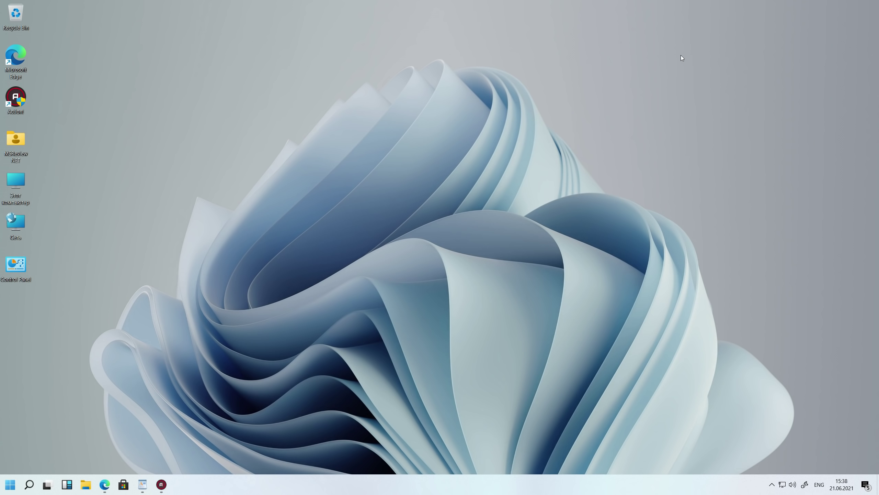
pyautogui.click(2, 492)
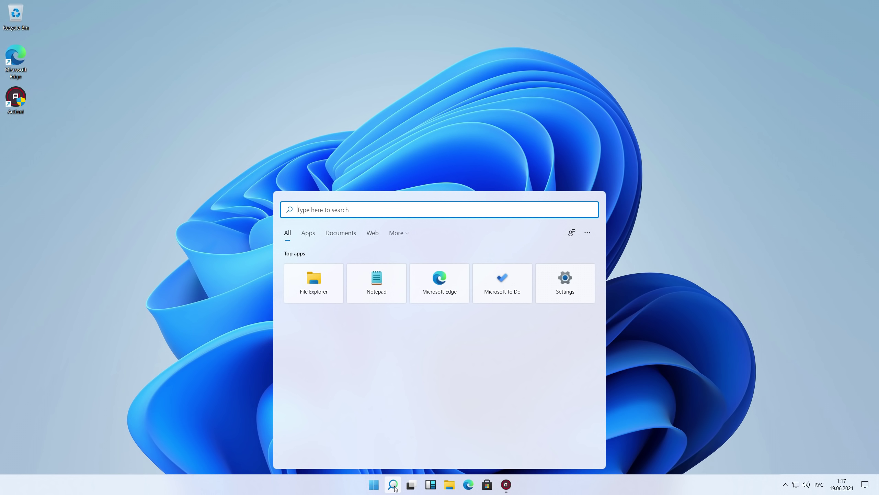
# - Launch Control Panel by searching 'con', then return to Desktop 1 through Task View
pyautogui.hotkey('alt', 'shift')
pyautogui.write('c')
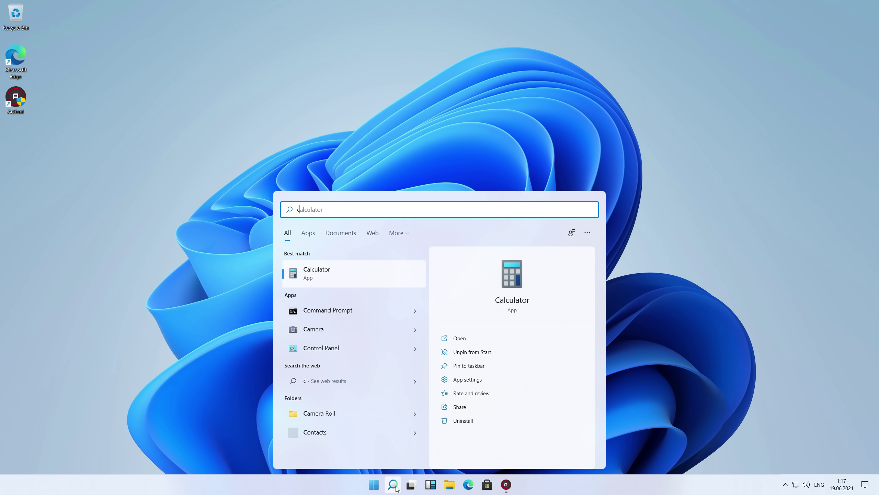
pyautogui.write('on')
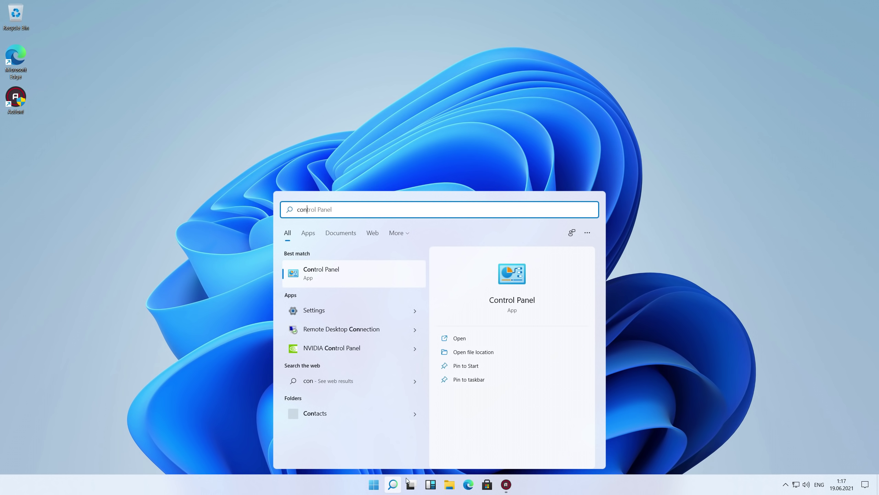
pyautogui.click(385, 283)
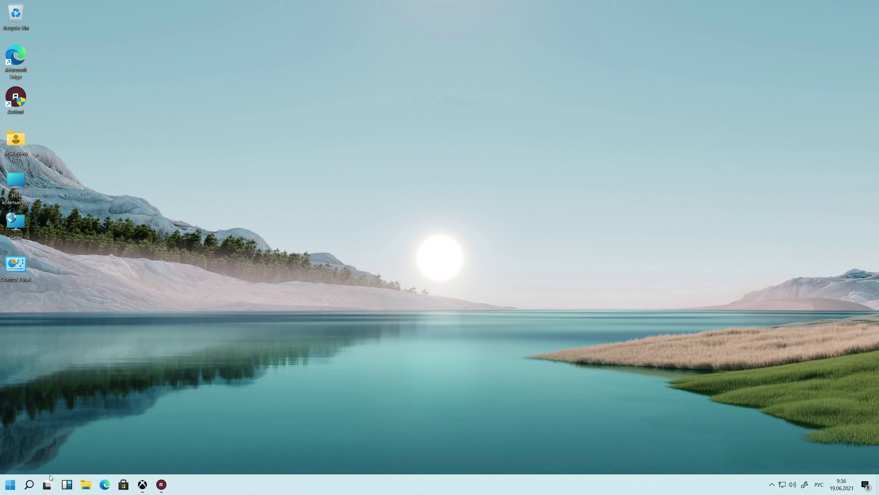
pyautogui.click(49, 484)
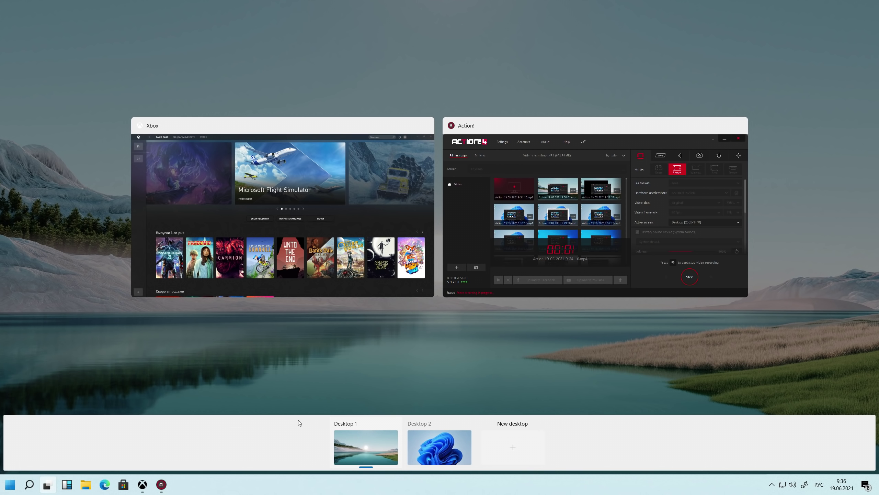
pyautogui.click(332, 439)
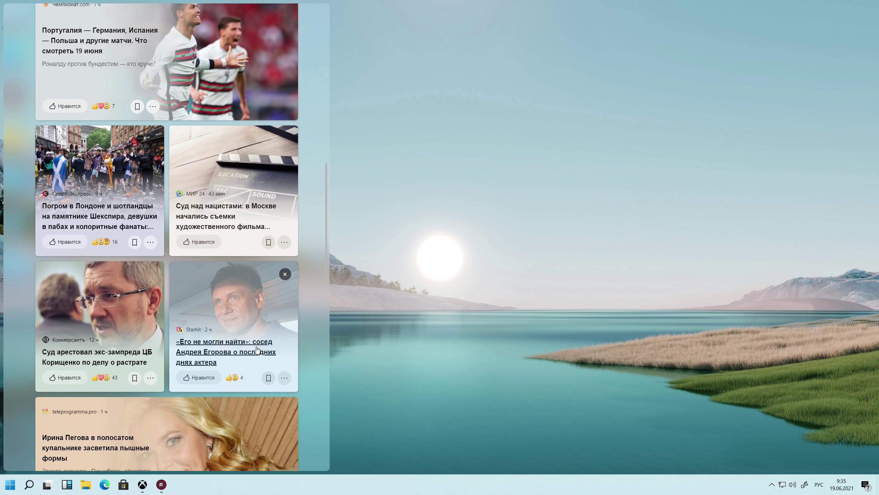
pyautogui.scroll(-8, 257, 349)
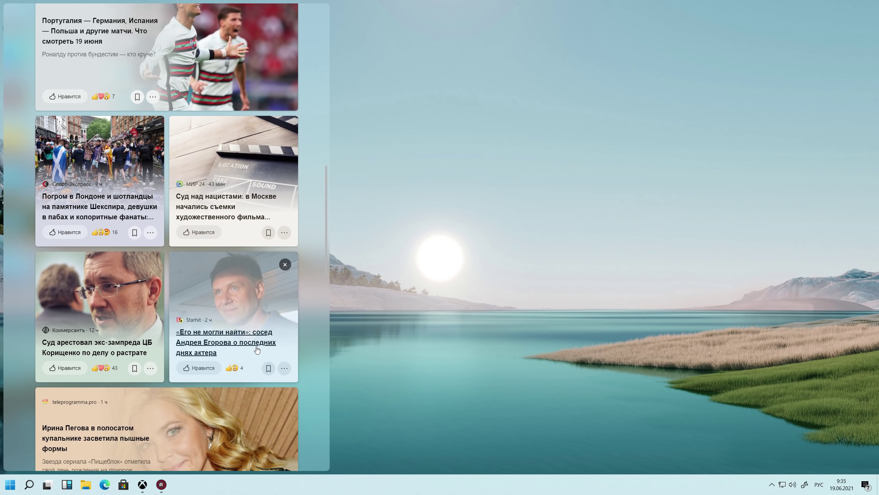
pyautogui.scroll(-10, 257, 348)
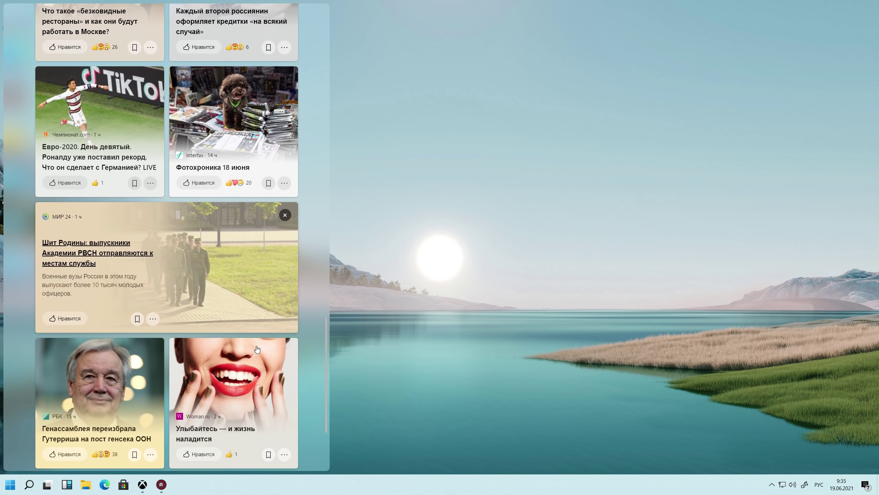
pyautogui.scroll(-5, 257, 348)
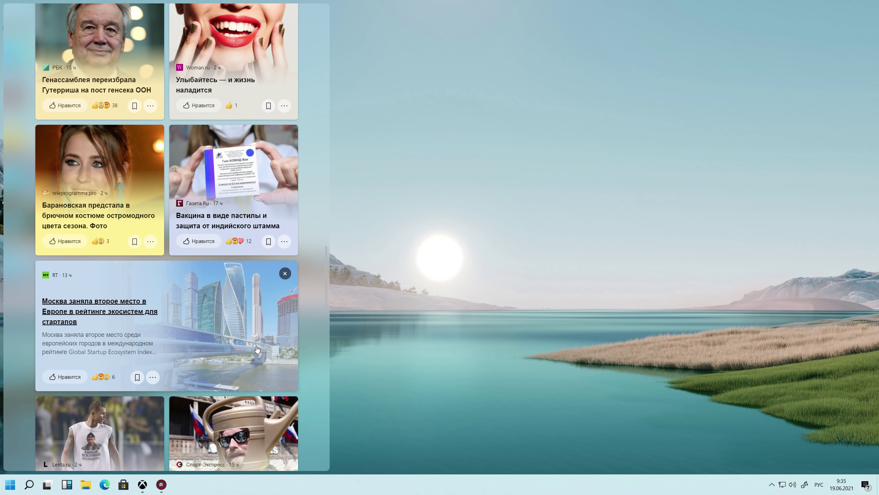
pyautogui.scroll(-5, 257, 349)
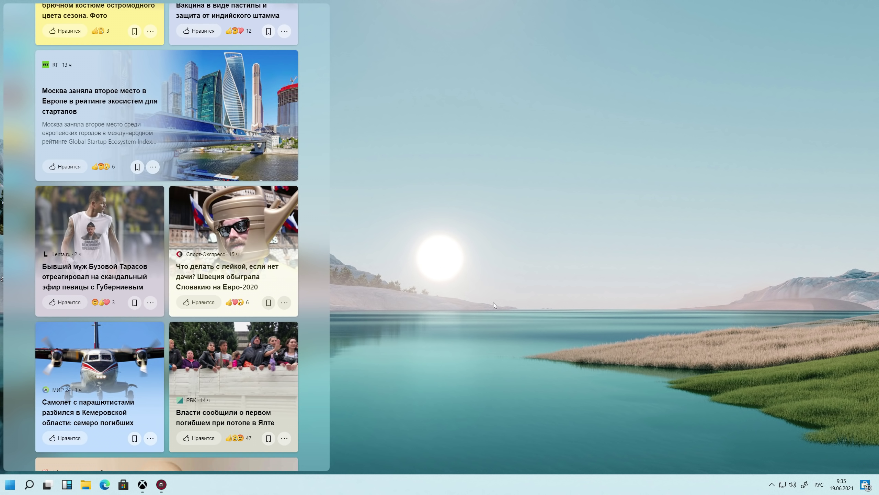
pyautogui.scroll(-5, 194, 208)
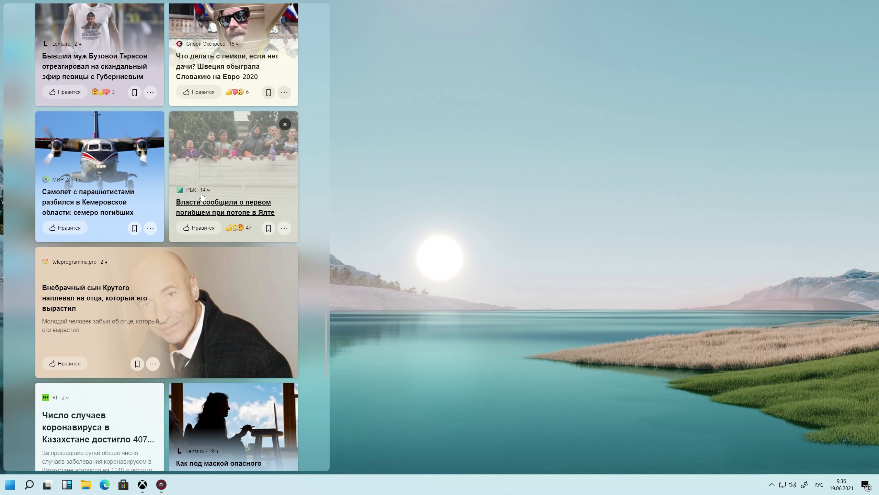
pyautogui.click(201, 197)
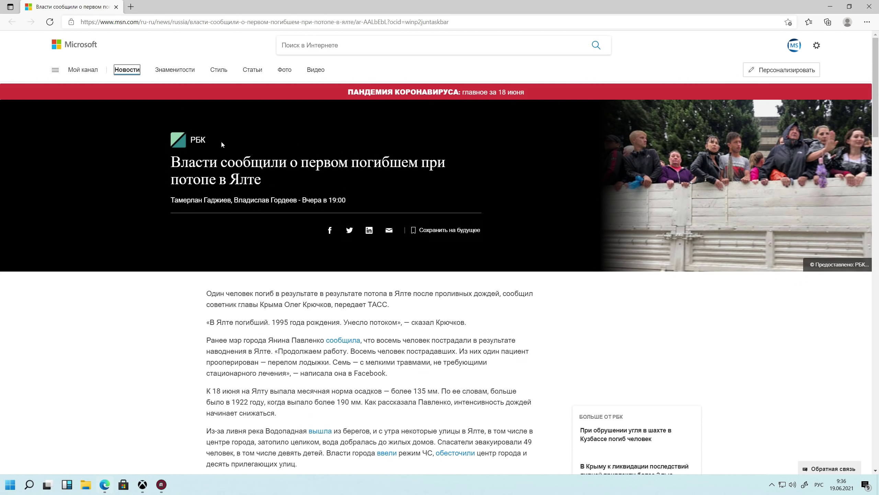
pyautogui.click(870, 6)
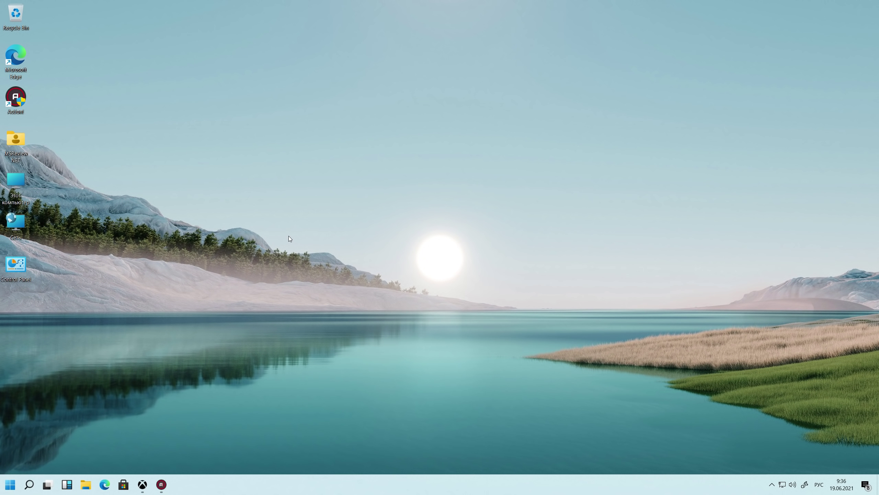
# - Open File Explorer from the taskbar, showing the Downloads folder
pyautogui.click(48, 484)
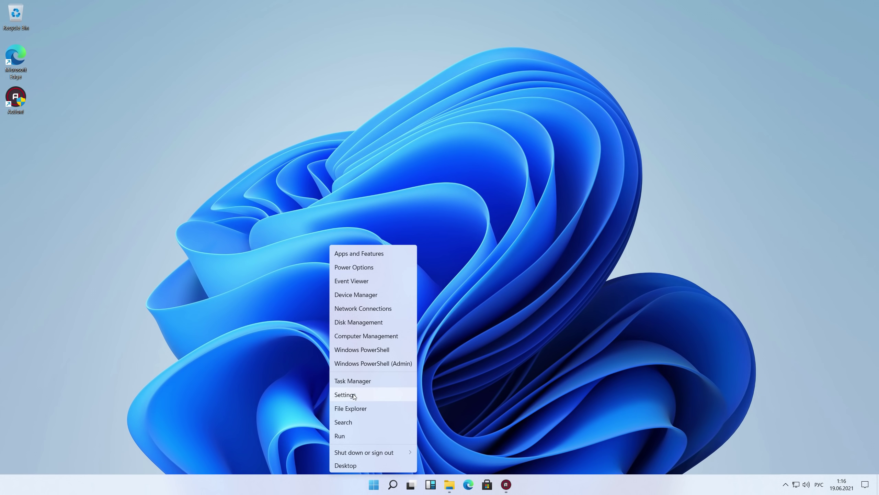
pyautogui.click(446, 486)
pyautogui.click(449, 487)
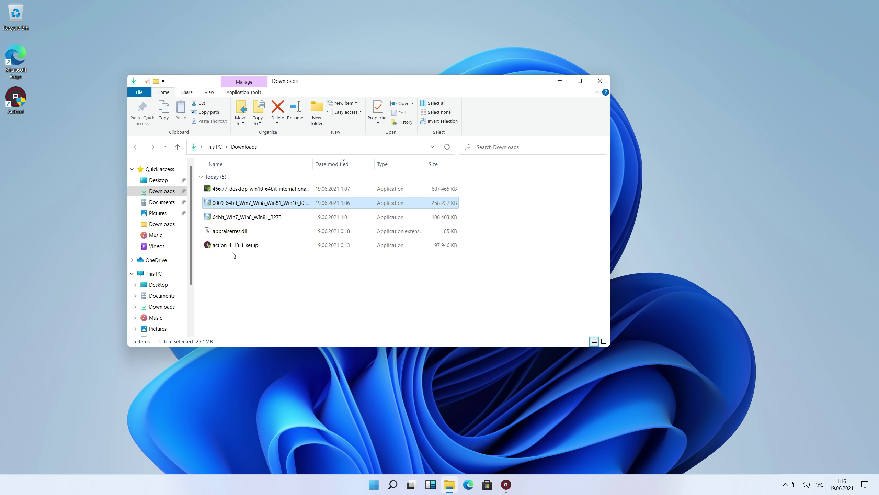
# - Browse from This PC into Local Disk (C:), Users, and the user's profile folder
pyautogui.click(160, 274)
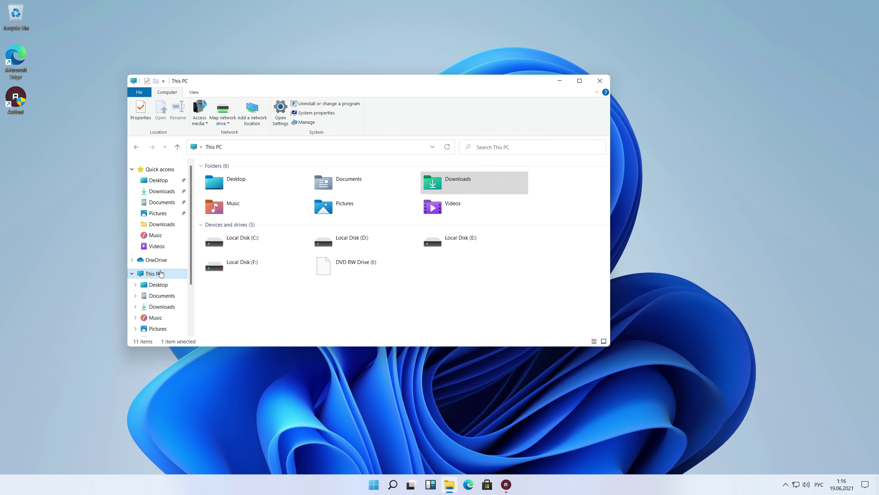
pyautogui.doubleClick(276, 247)
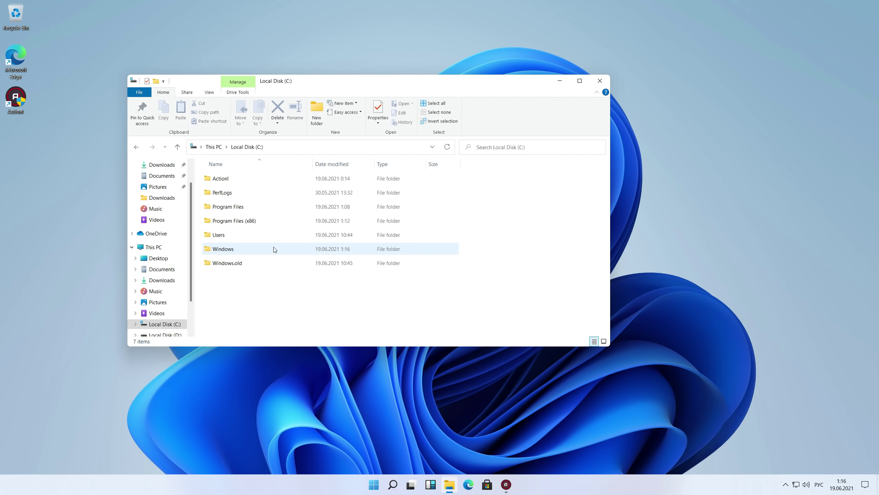
pyautogui.doubleClick(247, 235)
pyautogui.click(246, 180)
pyautogui.doubleClick(245, 179)
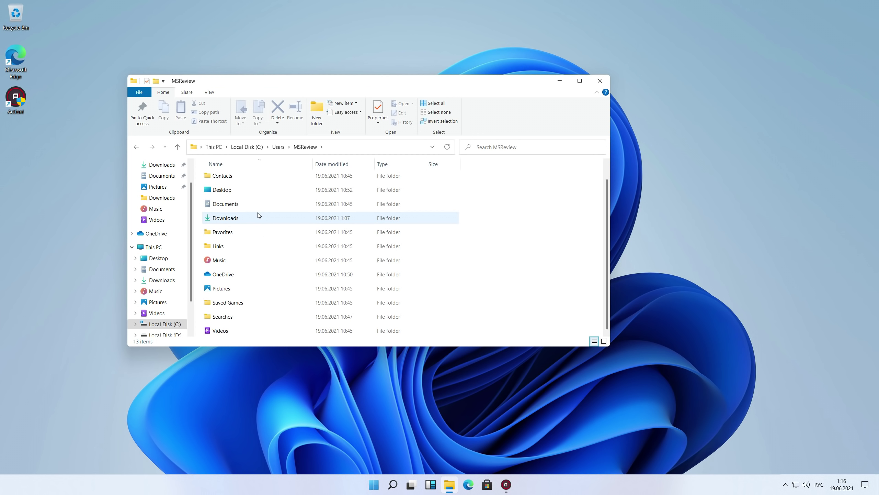
# - Step back from the profile folder through Users to This PC
pyautogui.hotkey('alt', 'Left')
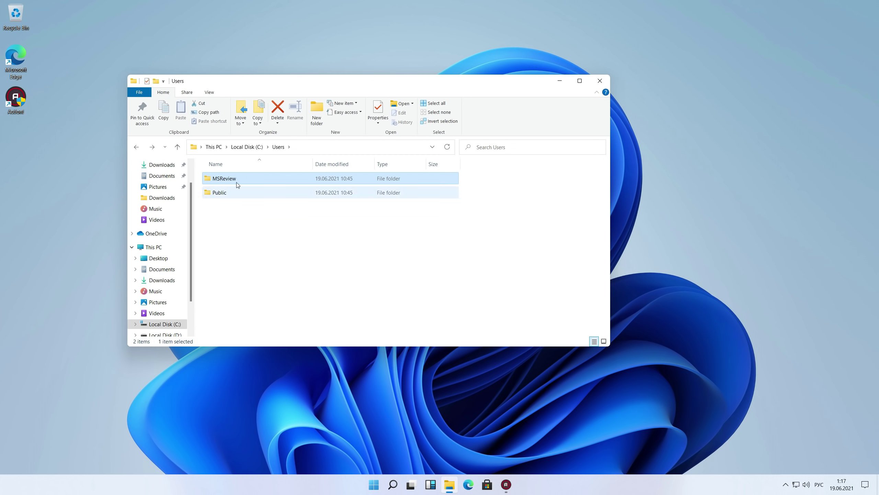
pyautogui.click(135, 152)
pyautogui.click(135, 152)
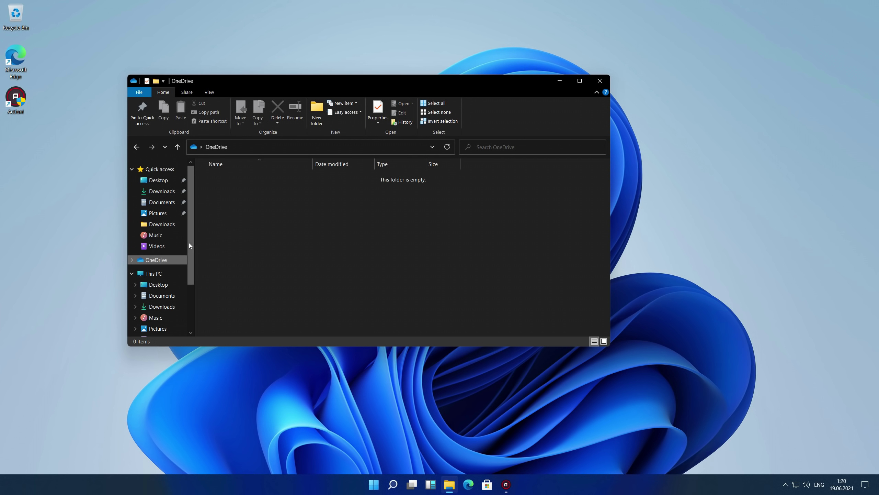
pyautogui.moveTo(188, 243); pyautogui.dragTo(188, 305)
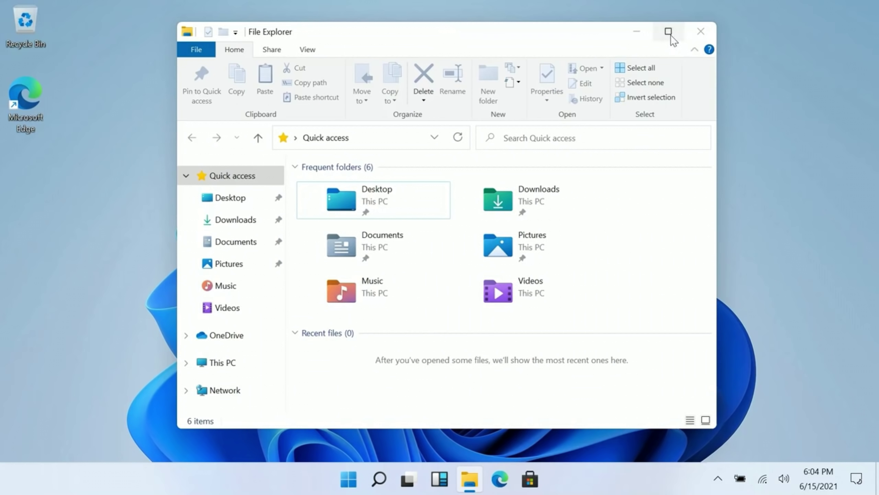
# - Snap File Explorer to the right half and Microsoft Store to the left half using Snap Layouts
pyautogui.moveTo(670, 35)
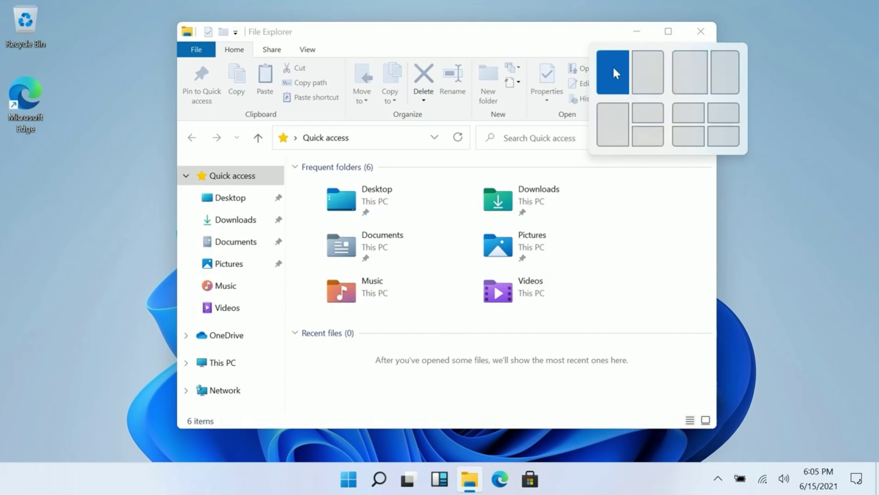
pyautogui.click(730, 71)
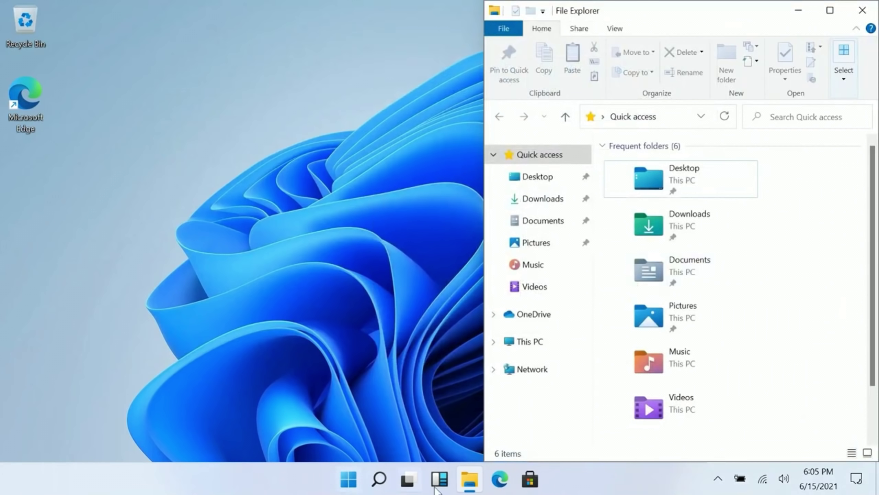
pyautogui.click(530, 479)
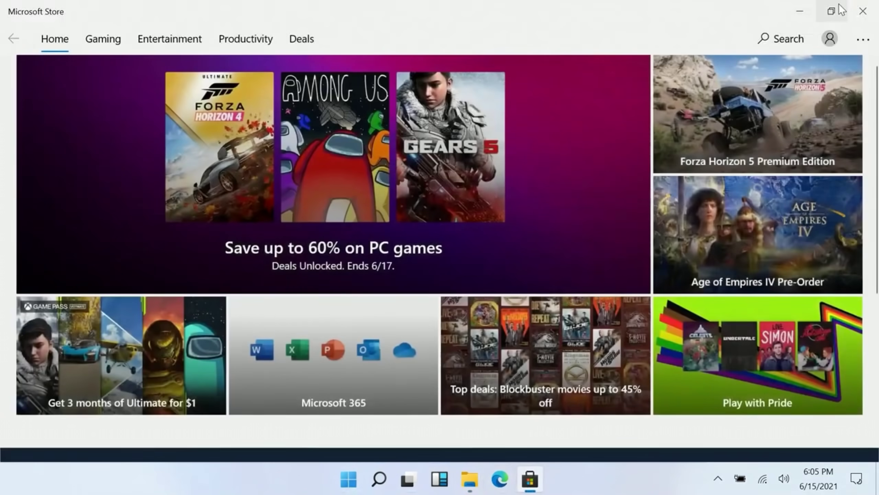
pyautogui.moveTo(831, 11)
pyautogui.click(818, 29)
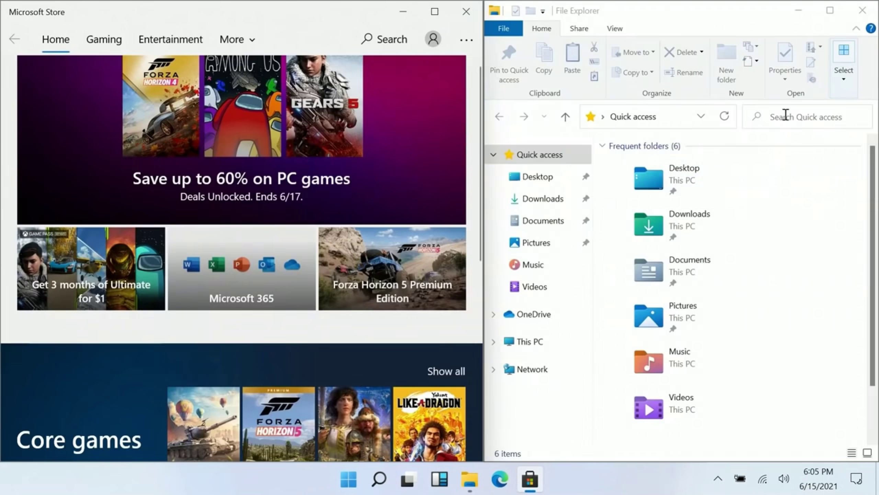
pyautogui.moveTo(359, 17); pyautogui.dragTo(877, 200)
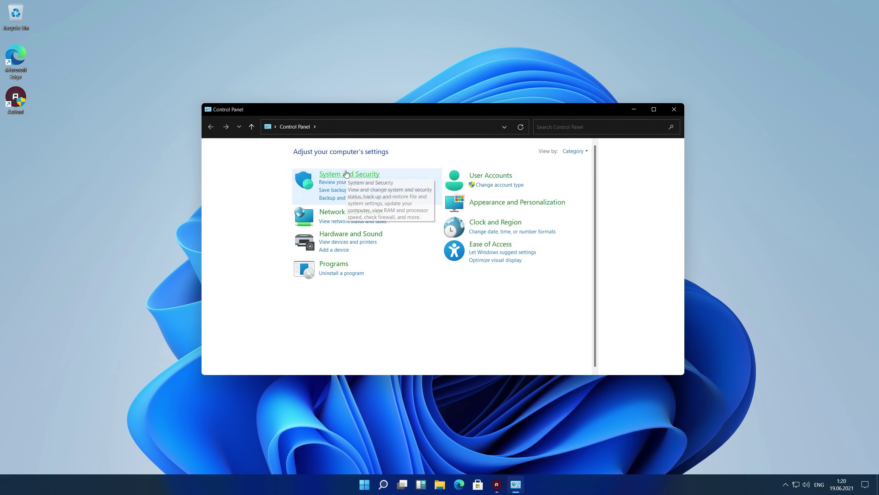
# - Browse Control Panel's System and Security, System, Hardware and Sound, and User Accounts pages
pyautogui.click(347, 173)
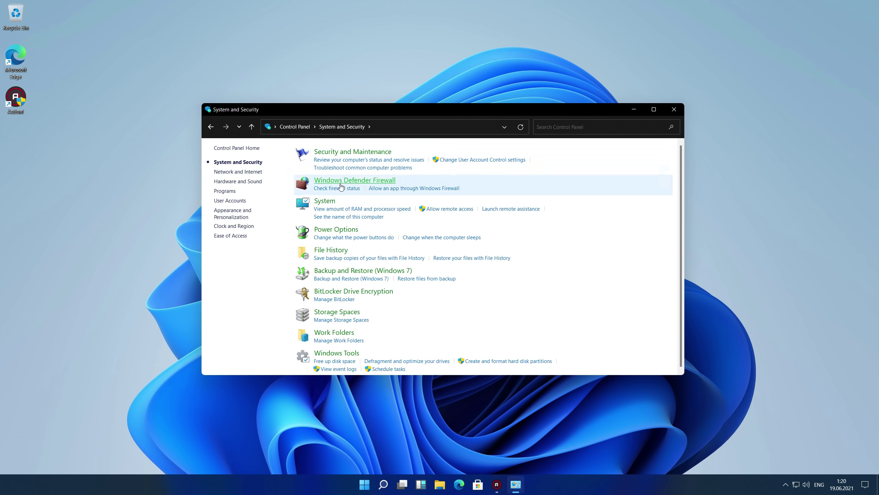
pyautogui.click(329, 202)
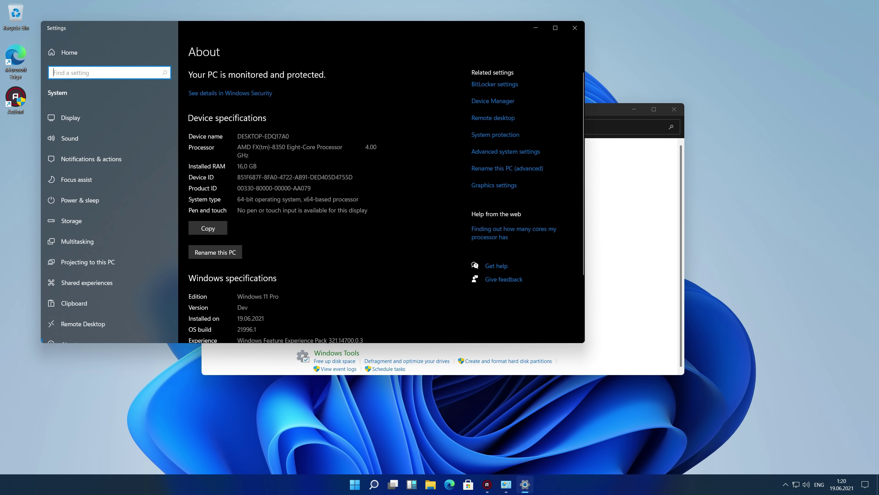
pyautogui.click(574, 28)
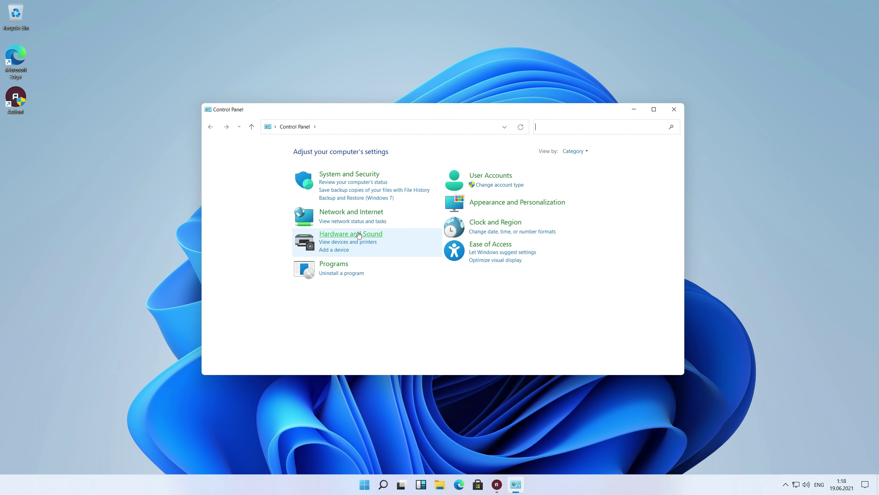
pyautogui.click(358, 236)
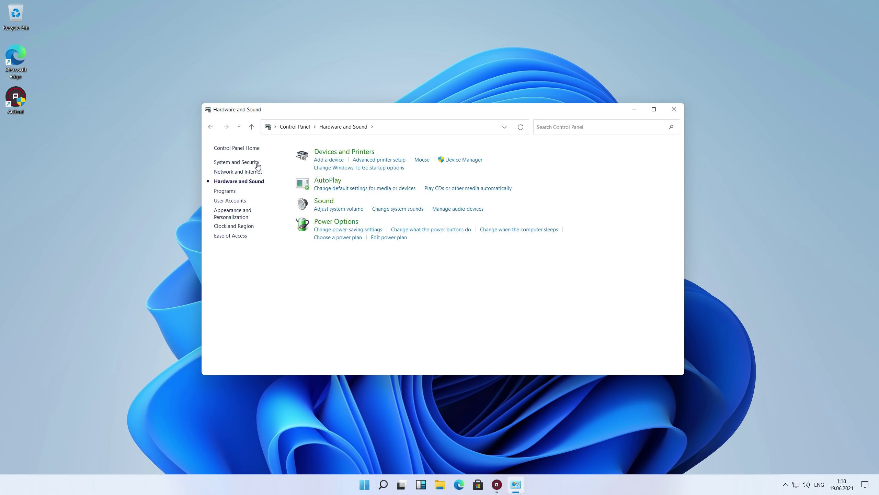
pyautogui.click(213, 129)
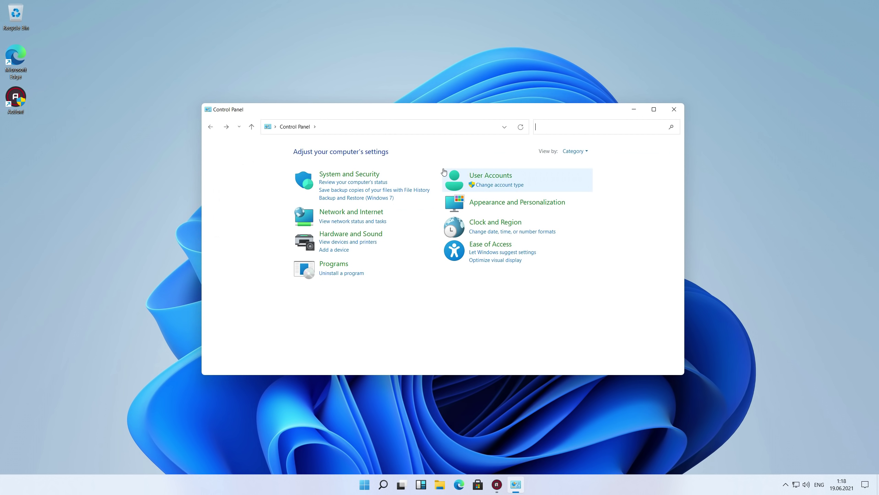
pyautogui.click(489, 175)
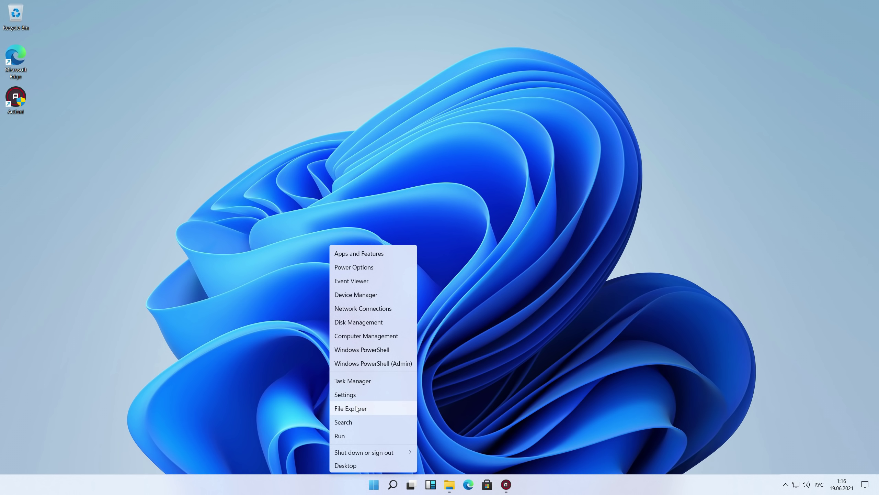
# - Close Notepad, then open Settings from the quick-link menu
pyautogui.click(446, 487)
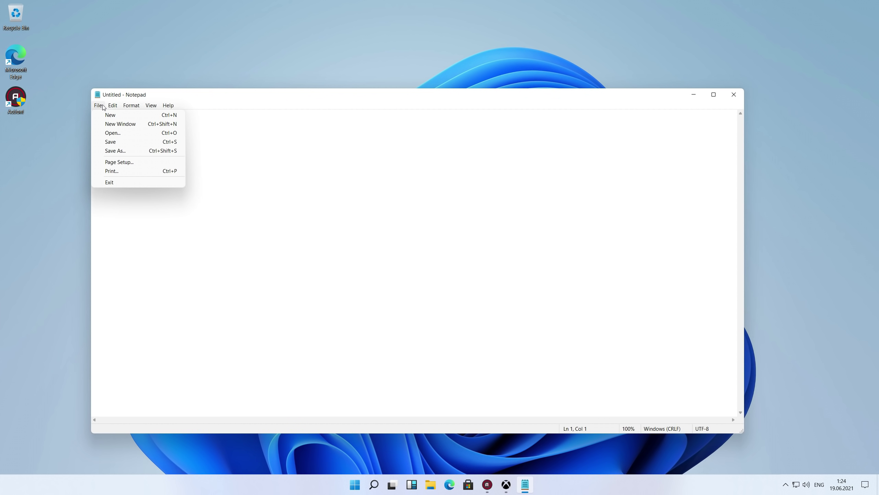
pyautogui.moveTo(126, 108)
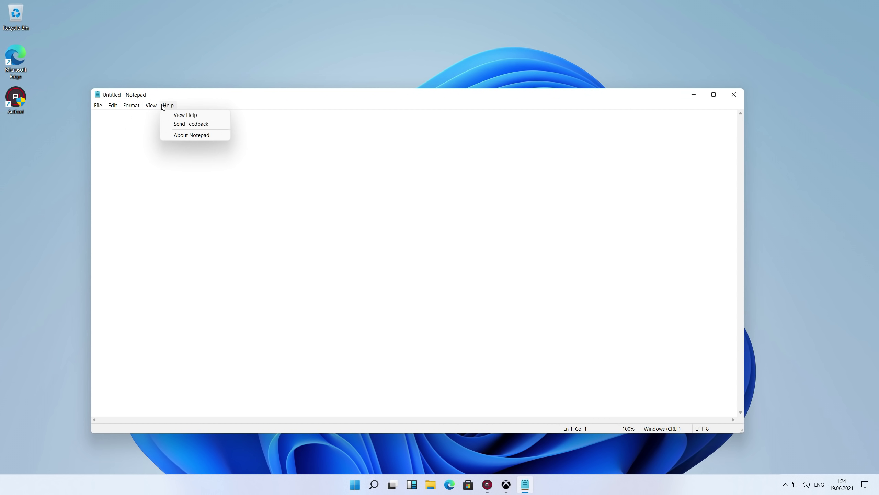
pyautogui.click(727, 100)
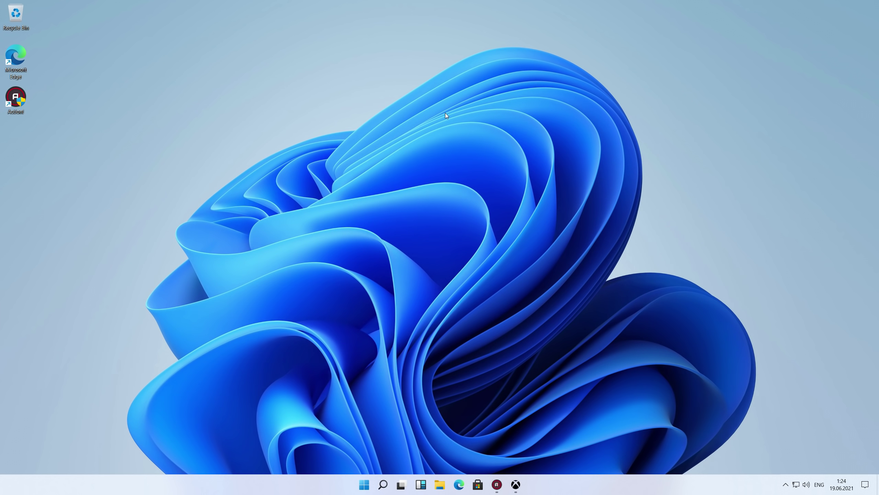
pyautogui.rightClick(445, 113)
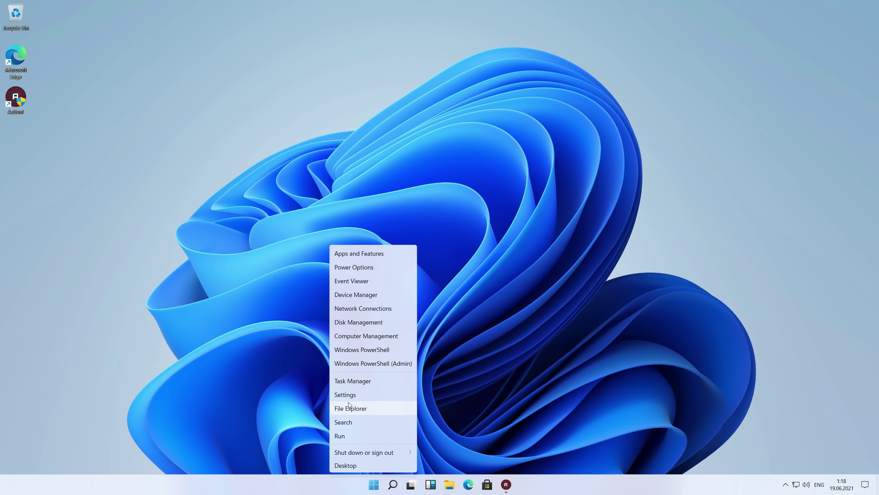
pyautogui.click(345, 394)
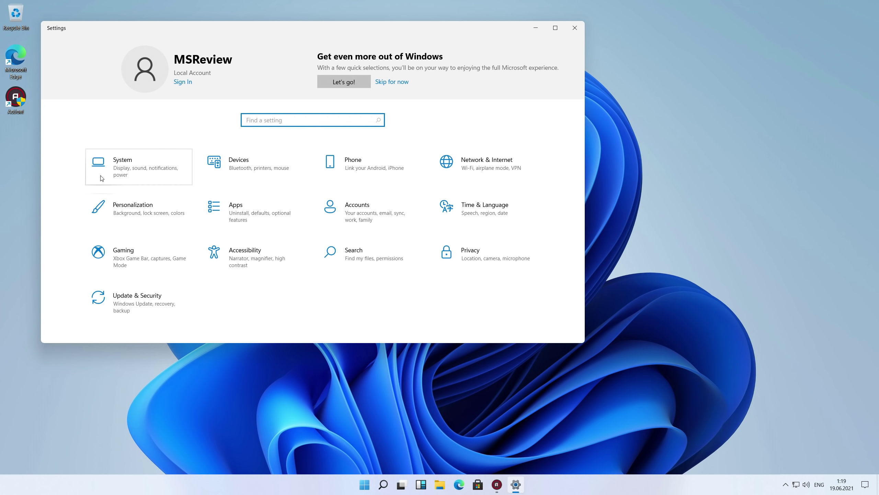
# - Under Personalization > Colors, change Choose your color from Light to Dark
pyautogui.click(121, 211)
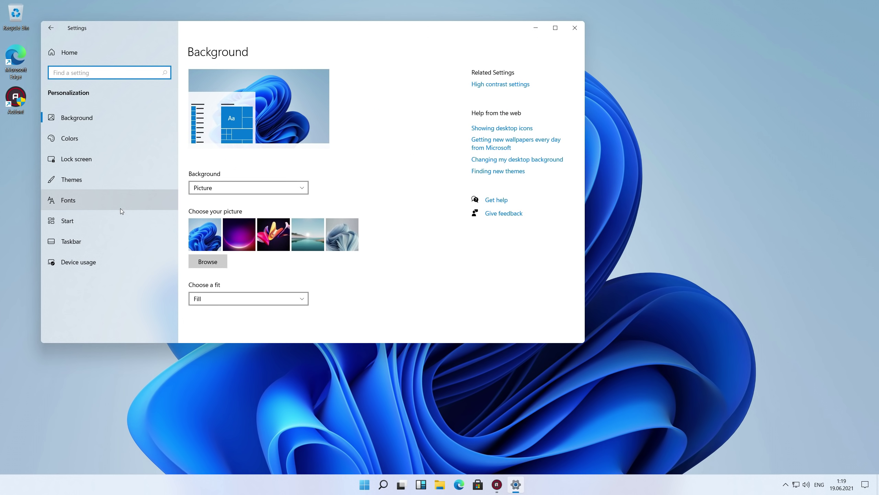
pyautogui.click(116, 137)
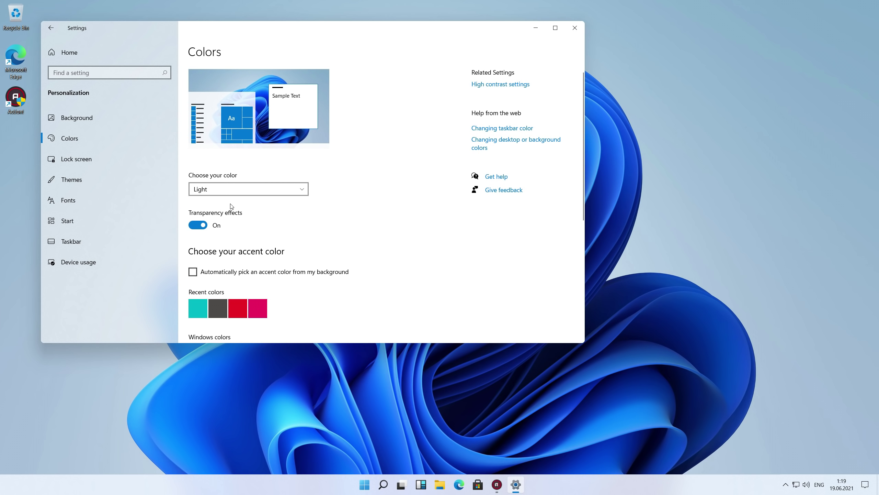
pyautogui.click(236, 190)
pyautogui.click(229, 202)
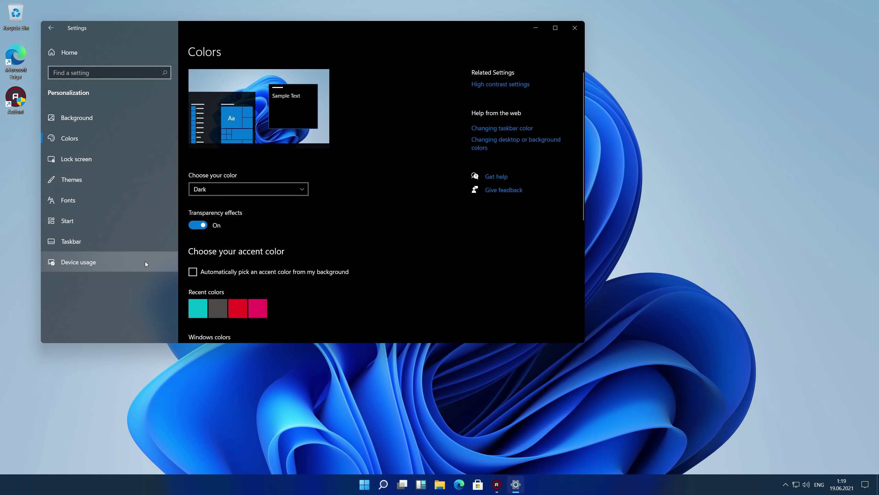
pyautogui.scroll(-5, 258, 228)
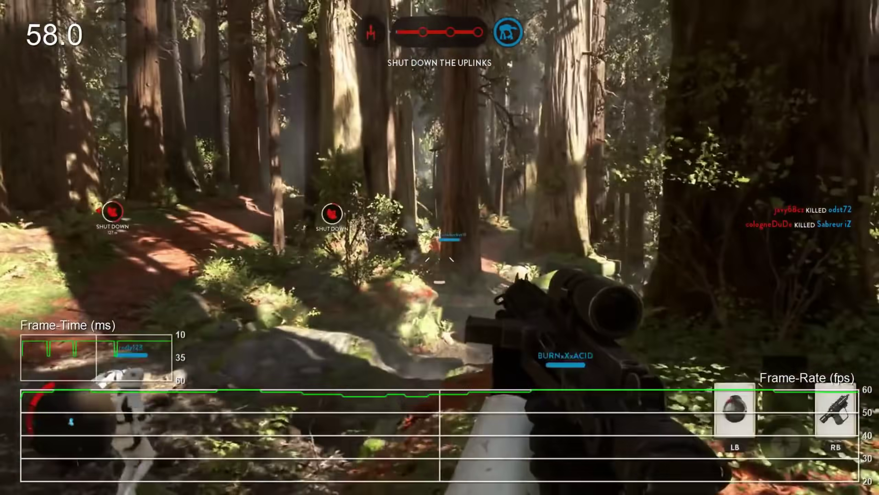
# - Launch Windows Terminal from the desktop context menu and pick a new-tab profile
pyautogui.rightClick(487, 116)
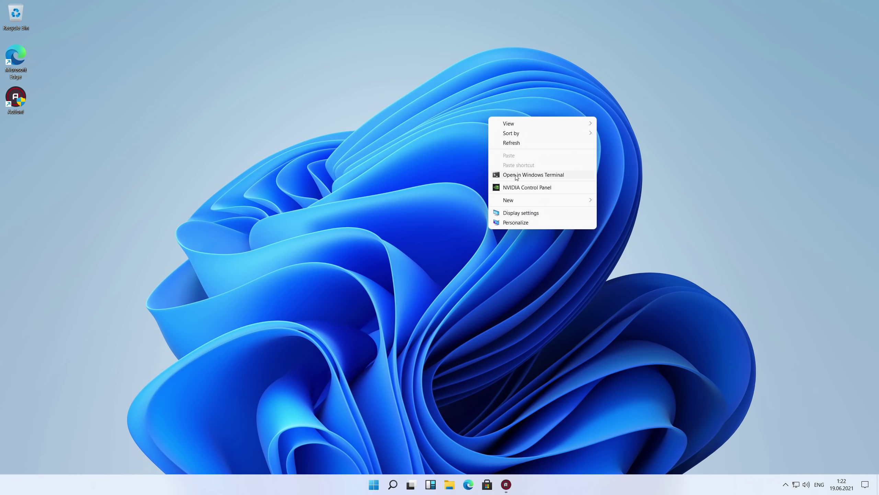
pyautogui.click(516, 176)
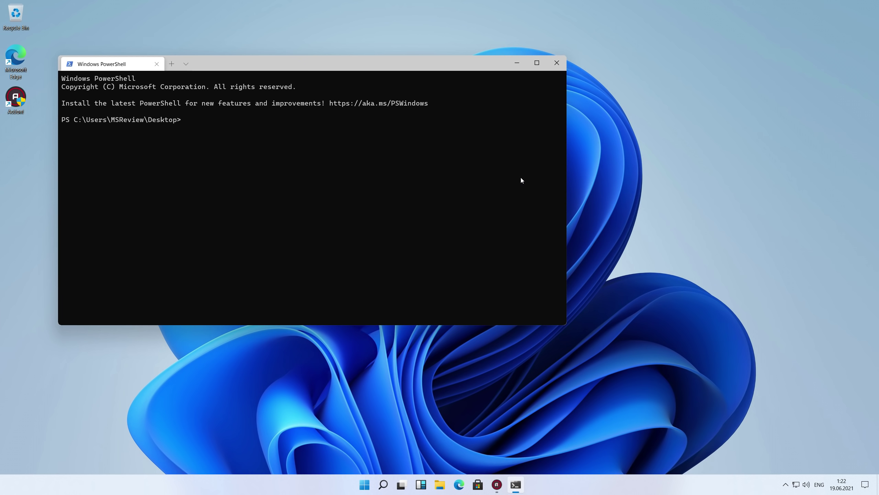
pyautogui.click(186, 65)
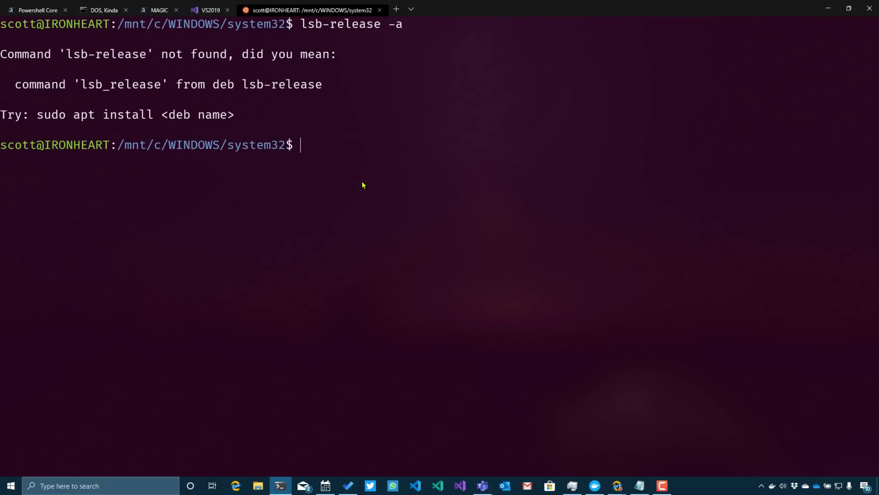
# - Run pwd, cd /mnt, ls, cd ~ and pwd to explore the shell's directories
pyautogui.write('pwd')
pyautogui.press('Return')
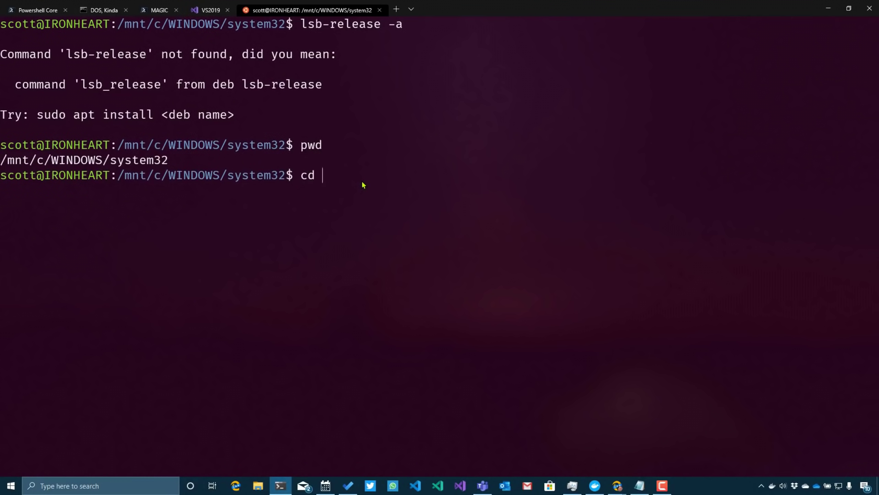
pyautogui.write('cd /mnt')
pyautogui.press('Return')
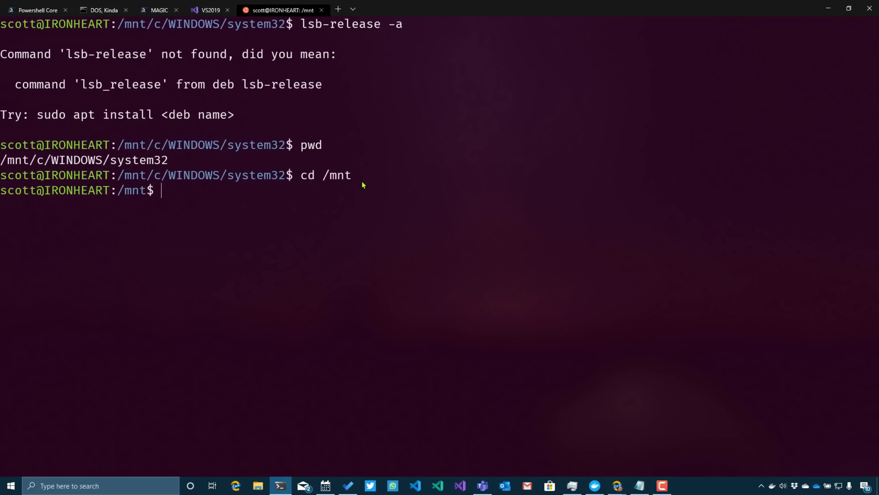
pyautogui.write('ls')
pyautogui.press('Return')
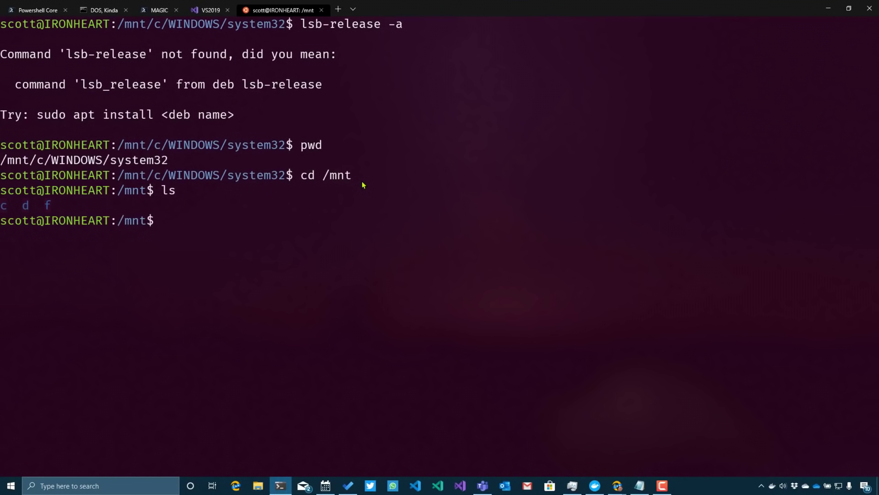
pyautogui.write('cd ~')
pyautogui.press('Return')
pyautogui.write('pwd')
pyautogui.press('Return')
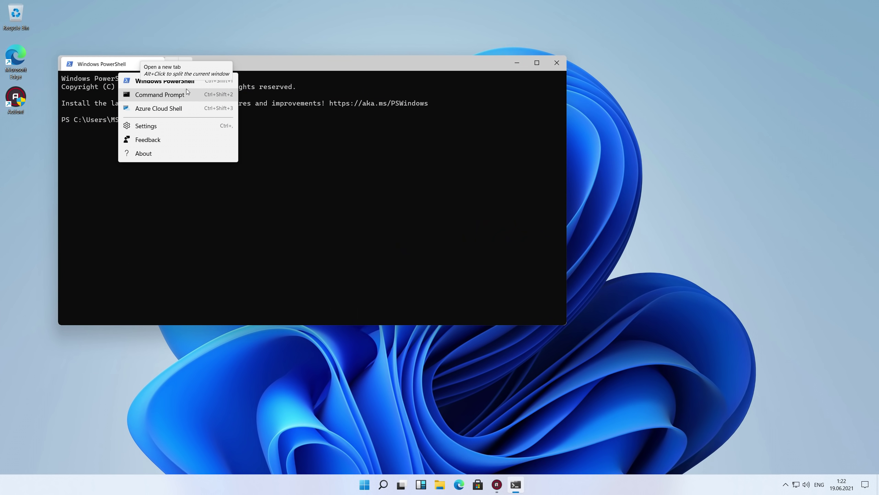
# - Open a Command Prompt tab, then start an Azure Cloud Shell tab
pyautogui.click(186, 90)
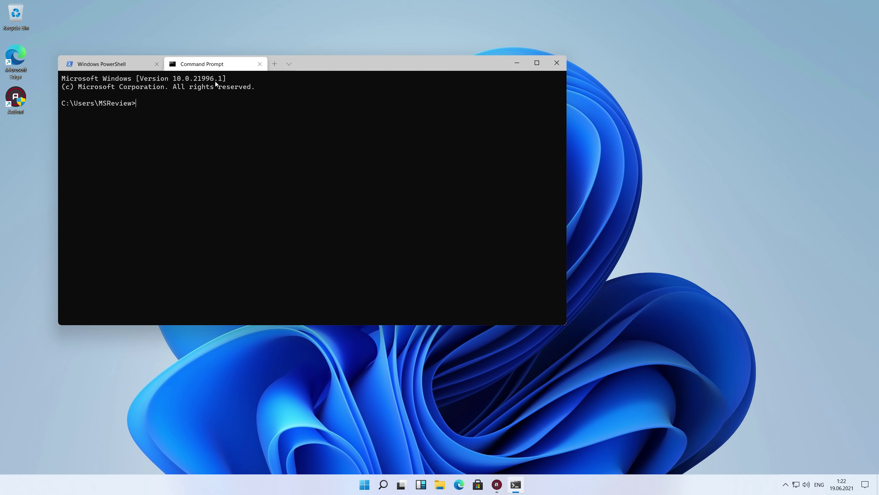
pyautogui.click(289, 64)
pyautogui.click(278, 108)
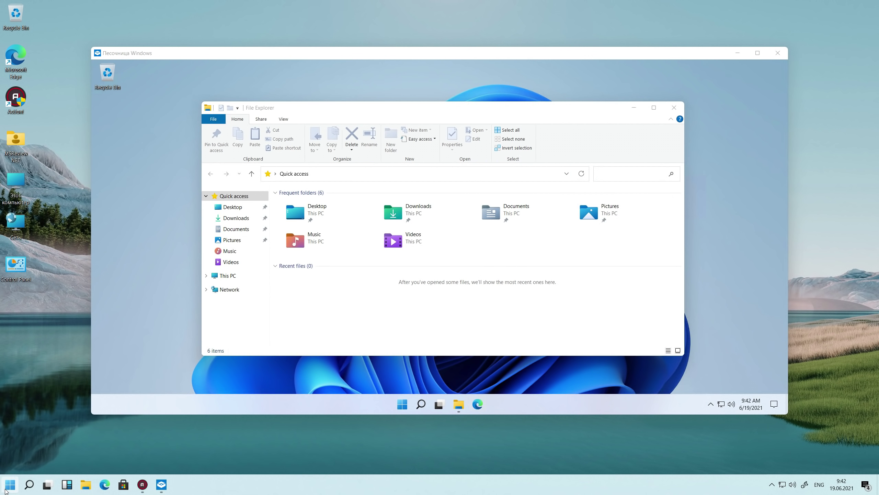
# - Launch Task Manager from the Start right-click menu, expand More details, and scroll the process list
pyautogui.rightClick(5, 490)
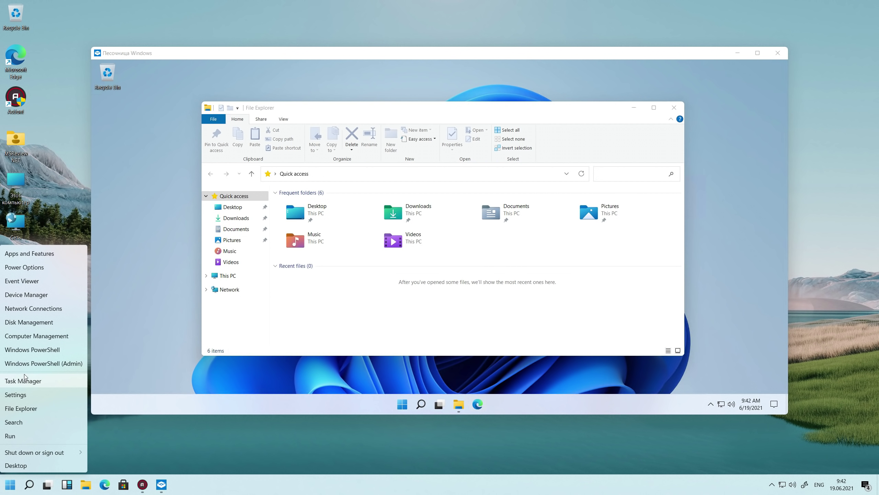
pyautogui.click(27, 378)
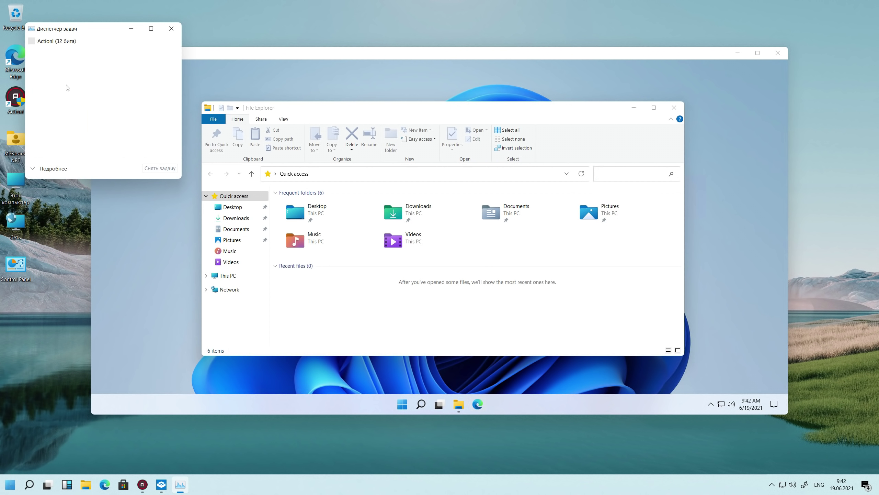
pyautogui.click(60, 173)
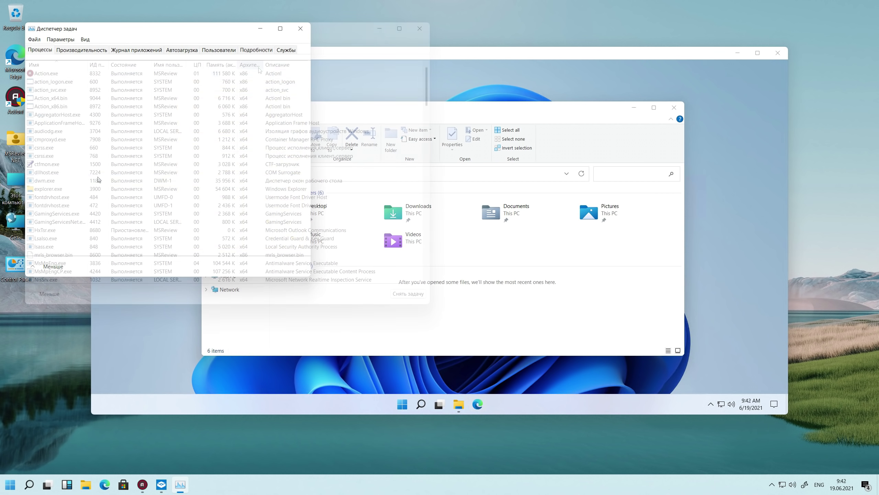
pyautogui.scroll(-20, 424, 98)
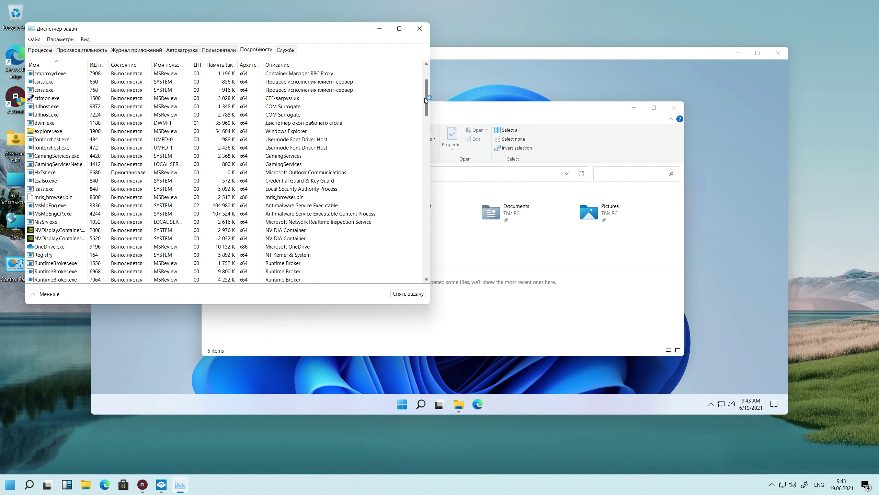
pyautogui.moveTo(418, 180); pyautogui.dragTo(408, 75)
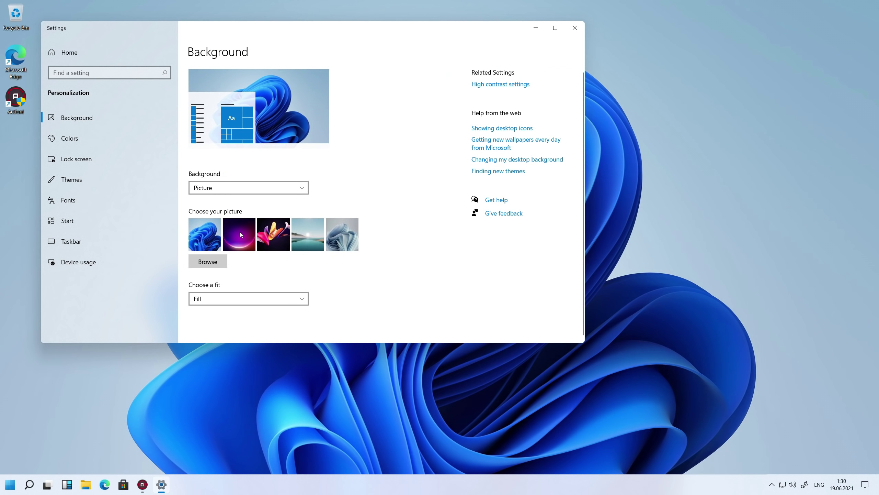
# - Try the purple glow and flower wallpapers, then settle on the lake landscape picture
pyautogui.click(240, 234)
pyautogui.moveTo(305, 27); pyautogui.dragTo(430, 62)
pyautogui.click(404, 279)
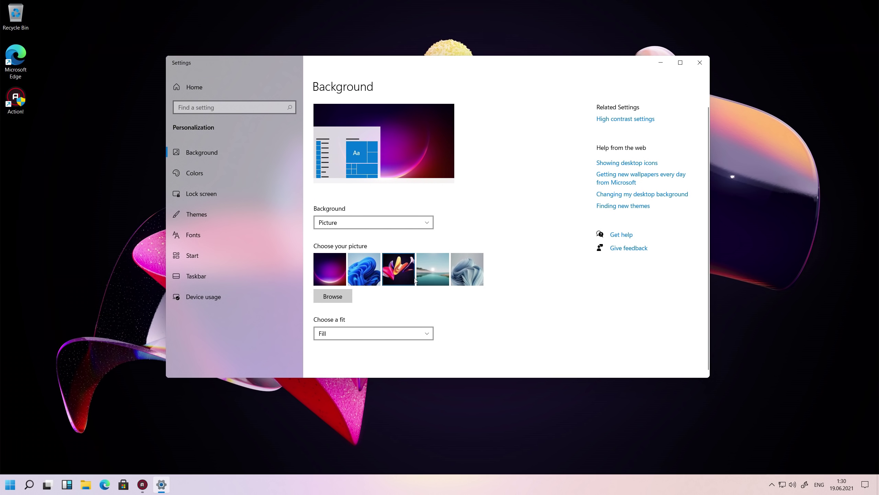
pyautogui.click(432, 278)
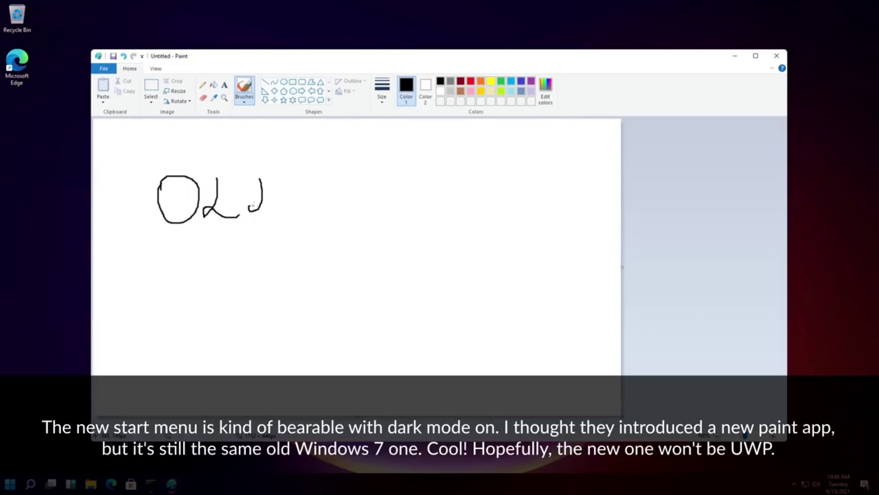
# - Drag through the Start menu's full app list, then close it
pyautogui.moveTo(325, 184)
pyautogui.mouseDown()
pyautogui.moveTo(330, 214)
pyautogui.moveTo(373, 251)
pyautogui.mouseUp()
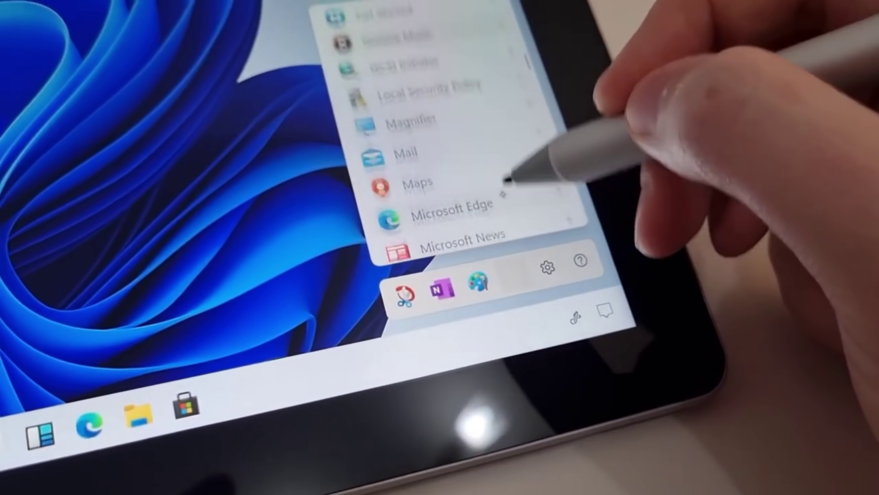
pyautogui.moveTo(507, 179); pyautogui.dragTo(506, 257)
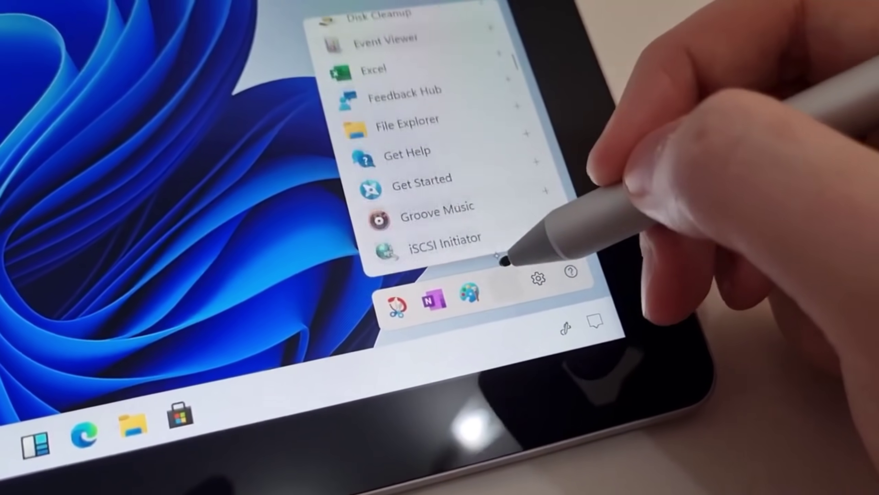
pyautogui.click(512, 258)
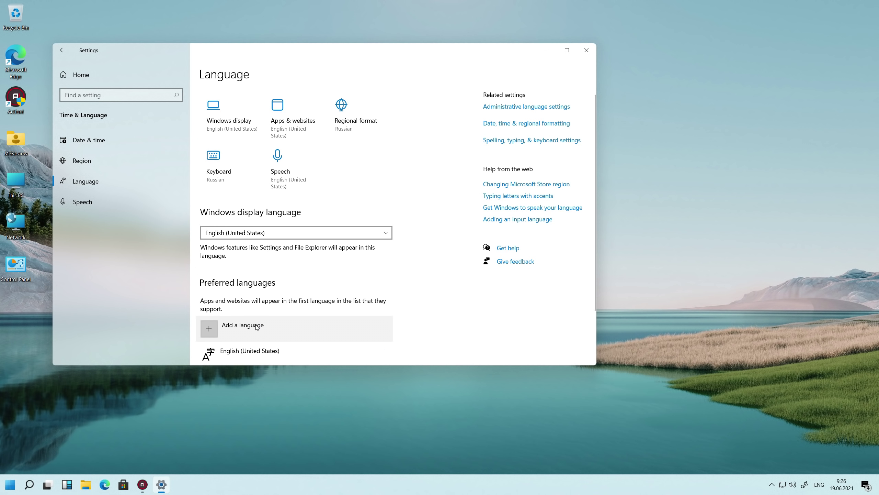
# - Open Options for Russian under Preferred languages, then bring up the quick settings panel
pyautogui.scroll(-2, 257, 327)
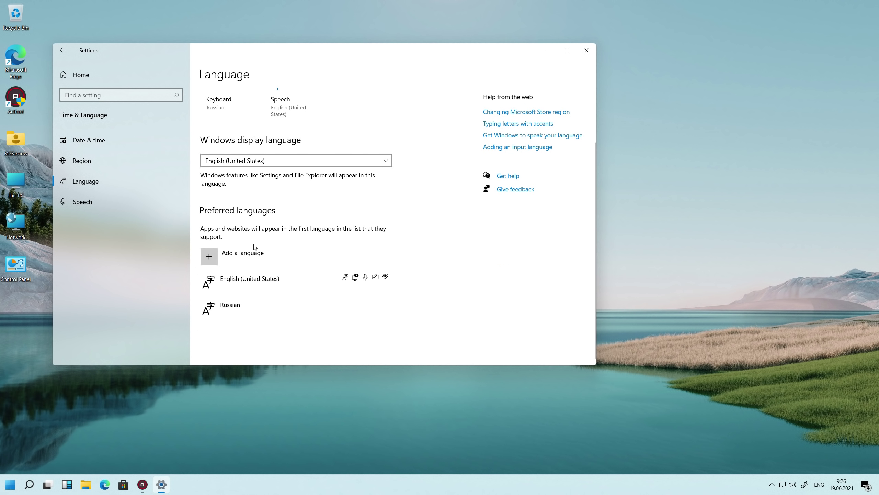
pyautogui.click(261, 305)
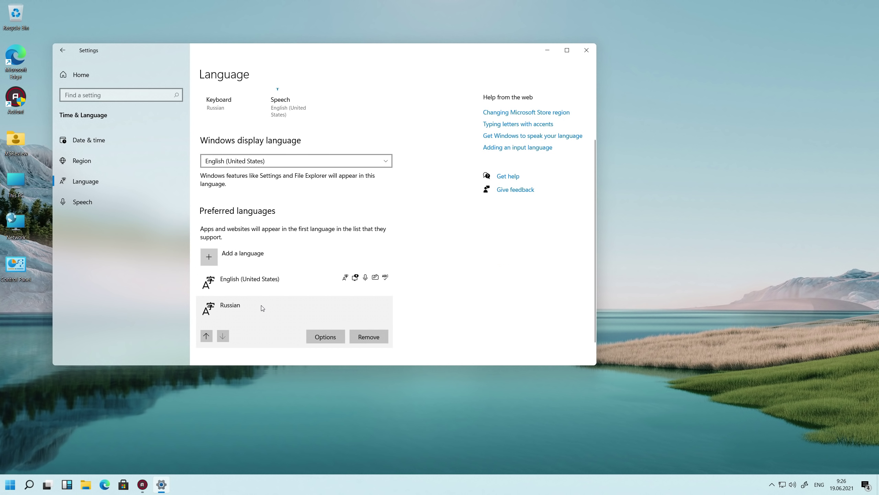
pyautogui.click(325, 336)
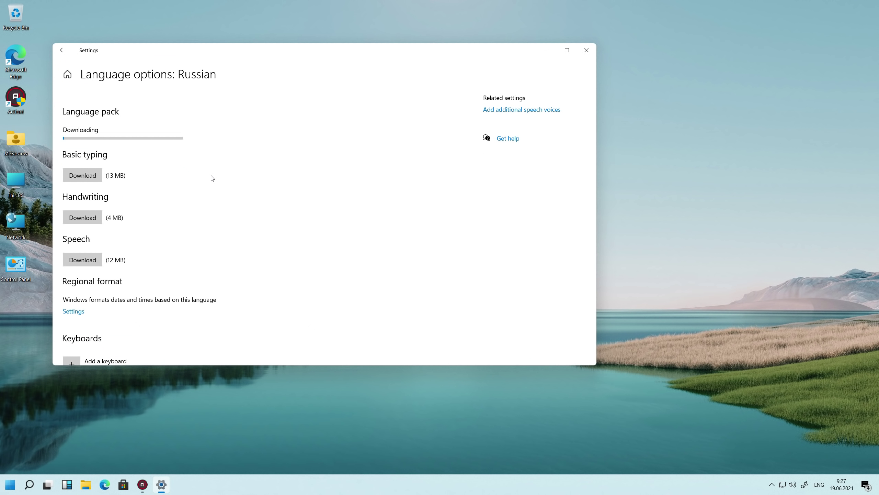
pyautogui.click(866, 485)
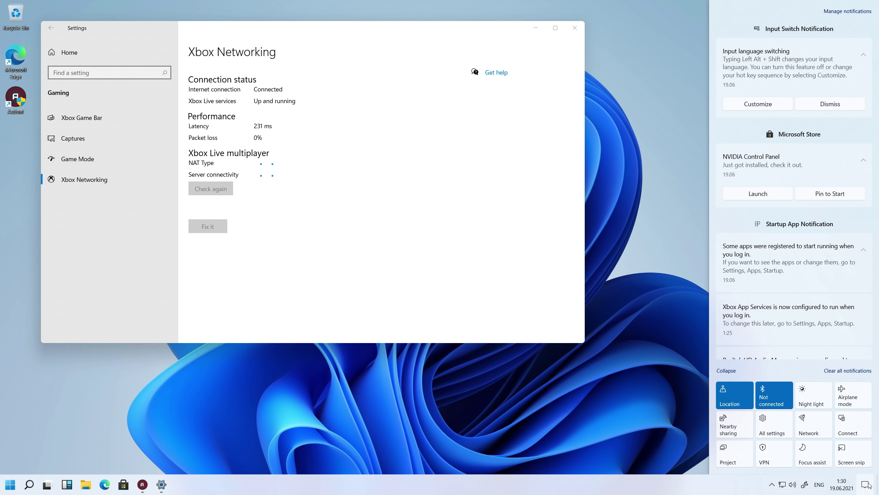
# - Dismiss the notification panel, close Settings, and reopen Personalization via the desktop's Personalize option
pyautogui.click(464, 285)
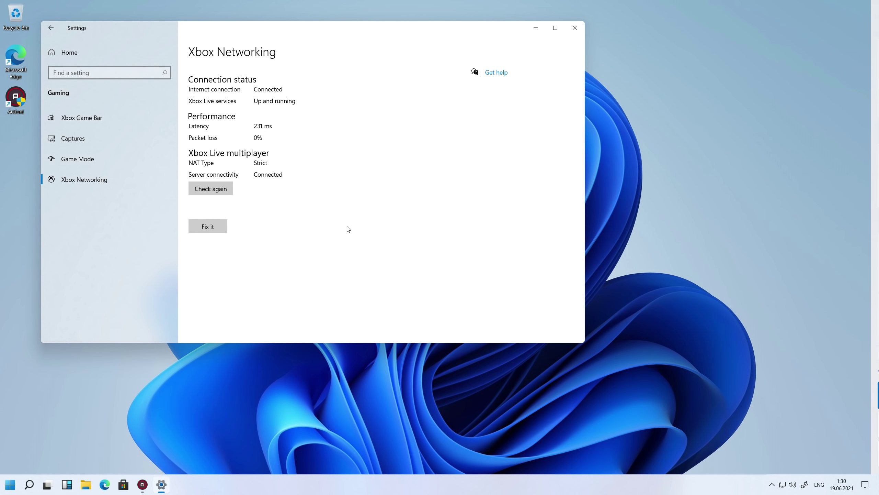
pyautogui.click(51, 28)
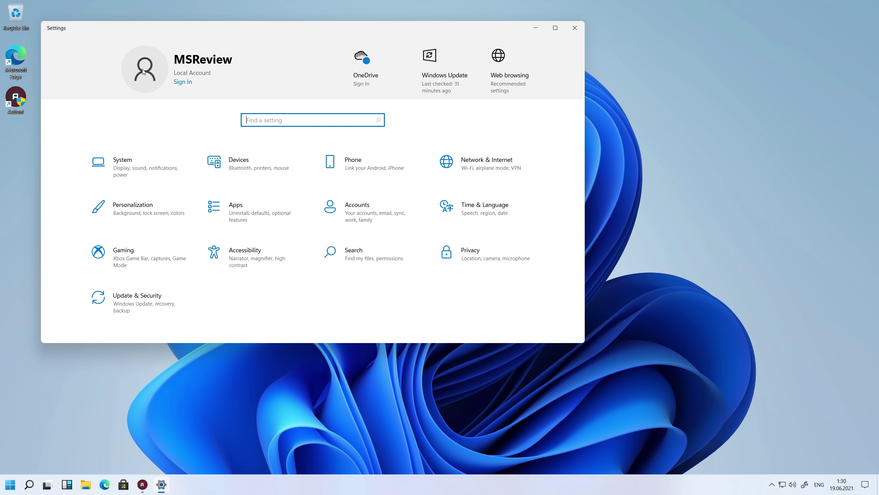
pyautogui.click(575, 27)
pyautogui.rightClick(266, 159)
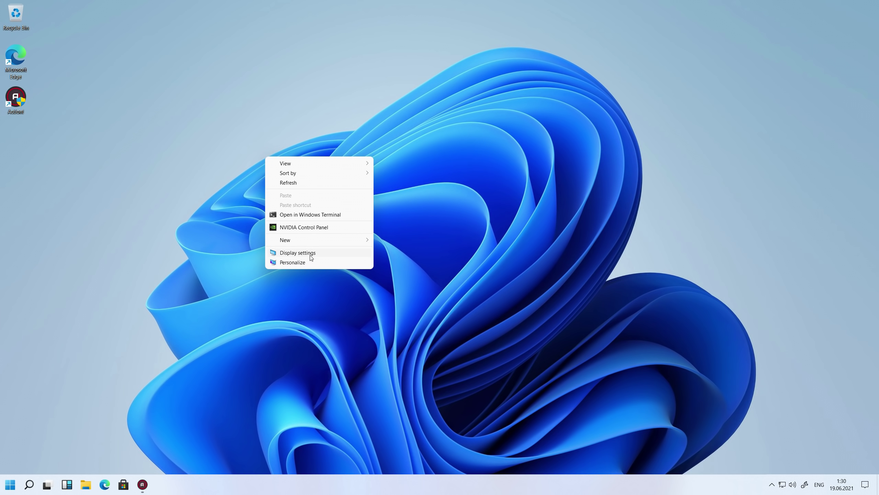
pyautogui.click(315, 262)
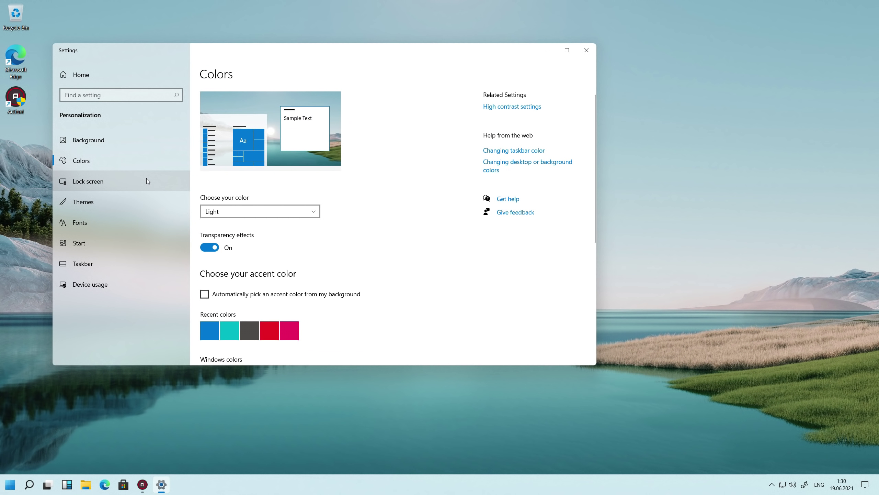
# - Browse the Lock screen, Themes, Fonts, Start, Taskbar and Device usage pages
pyautogui.click(147, 180)
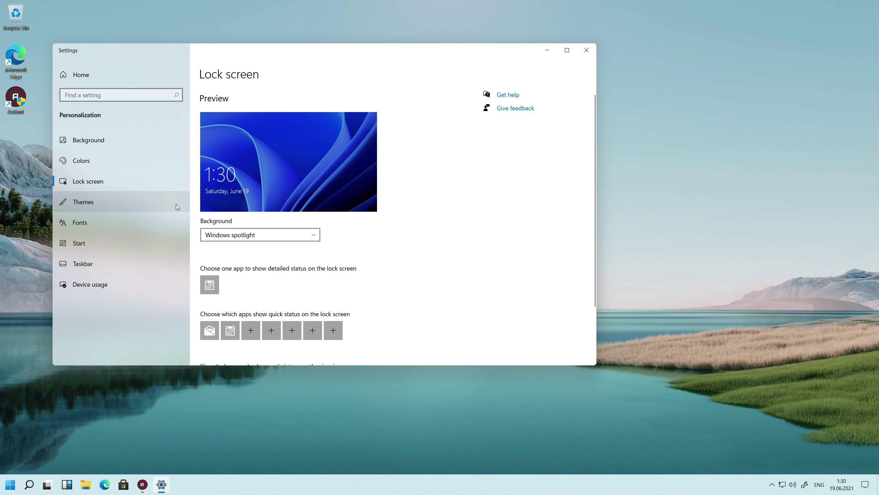
pyautogui.scroll(-3, 306, 221)
pyautogui.scroll(3, 308, 223)
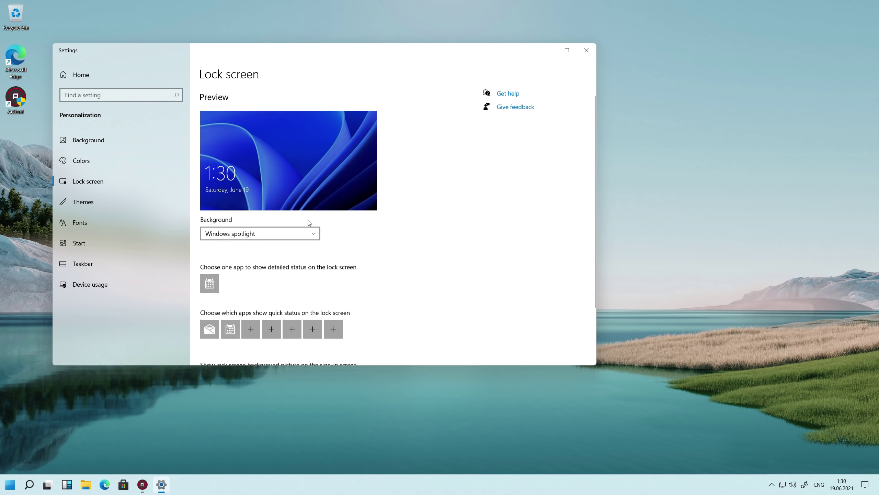
pyautogui.click(117, 207)
pyautogui.click(118, 222)
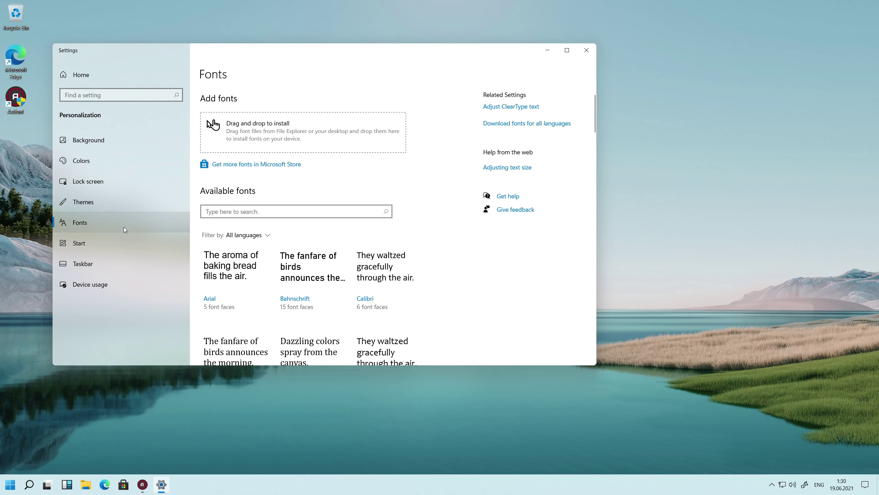
pyautogui.click(124, 246)
pyautogui.click(121, 263)
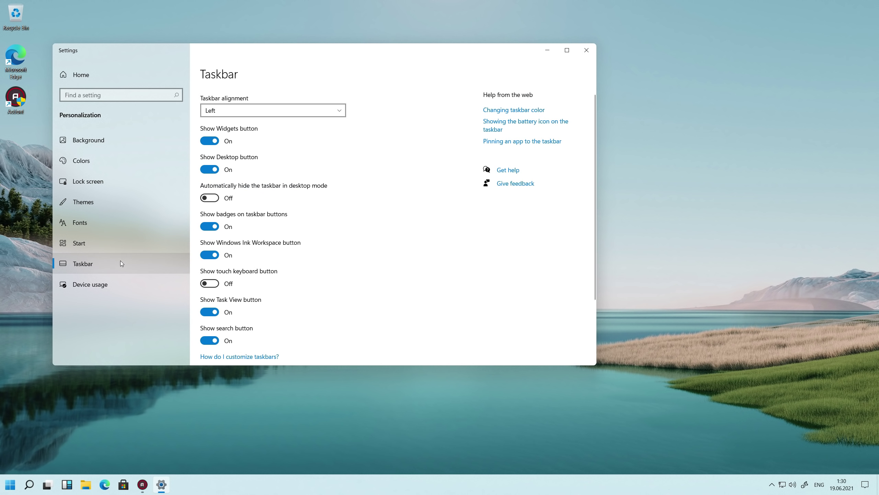
pyautogui.click(117, 280)
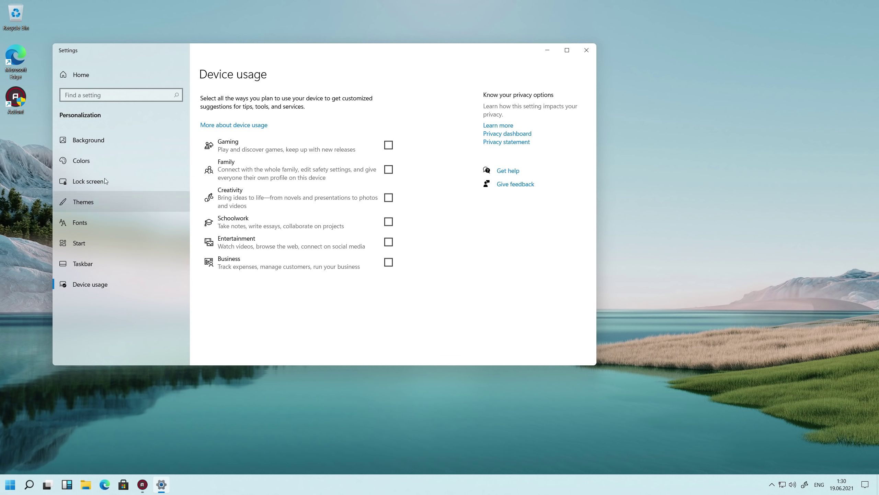
# - Go from Settings home to Update & Security and its Windows Insider Program page
pyautogui.click(82, 75)
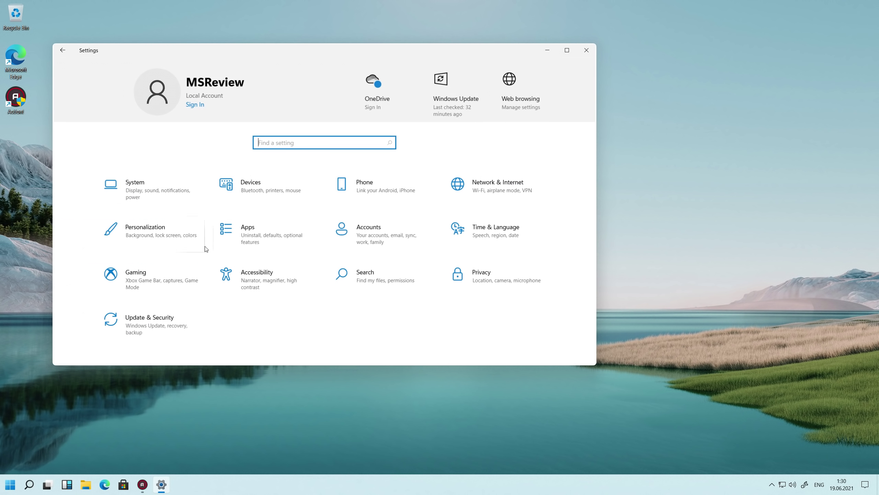
pyautogui.click(175, 318)
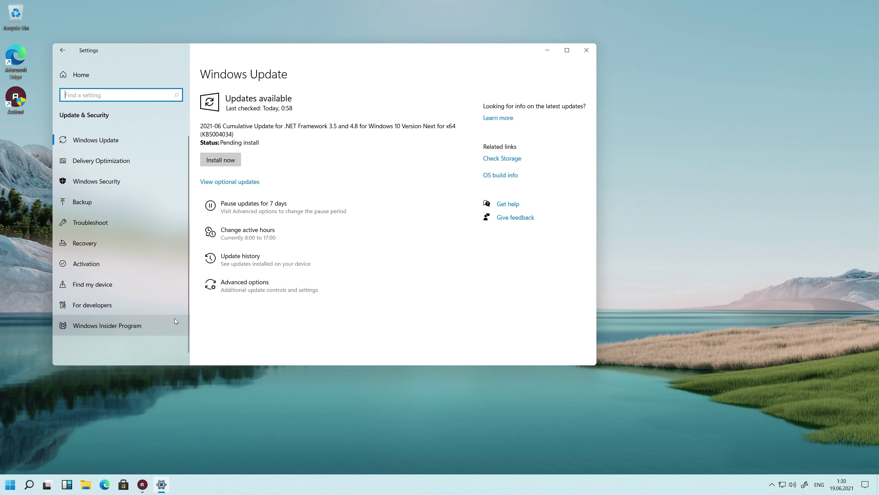
pyautogui.click(174, 318)
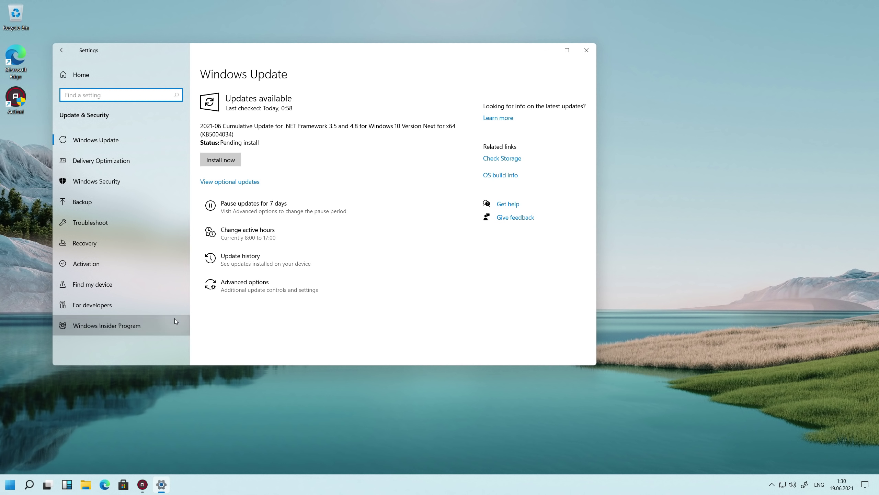